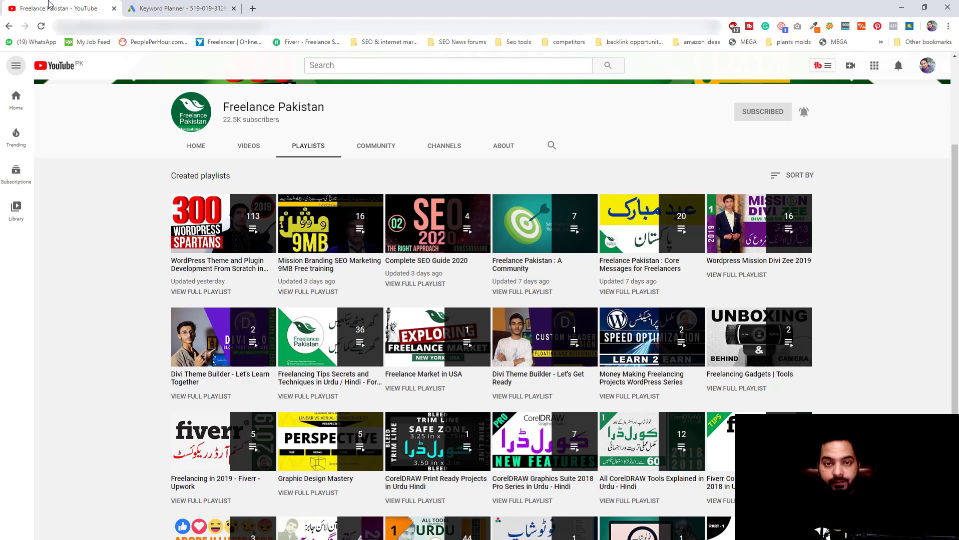
- Switch to Google Ads Keyword Planner and open the form for discovering new keywords
click(181, 6)
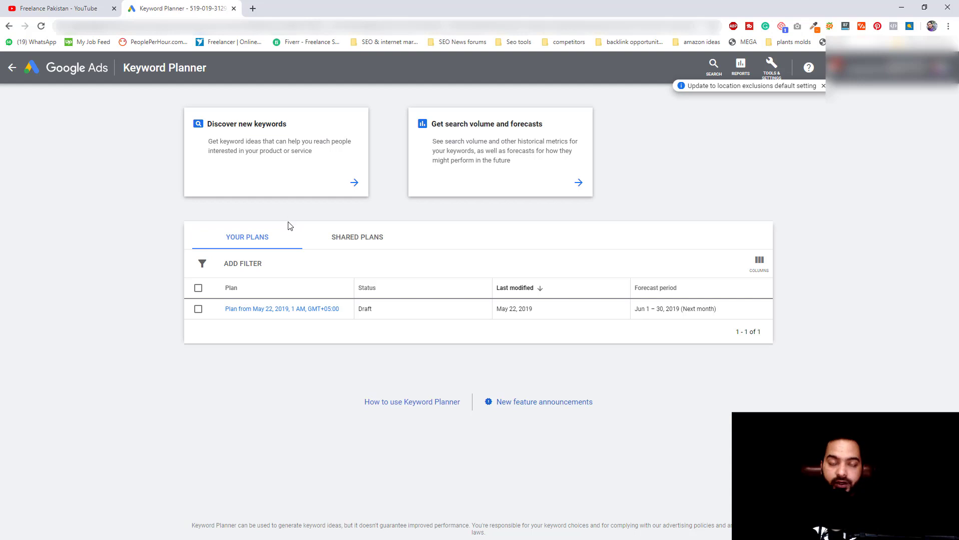
click(778, 75)
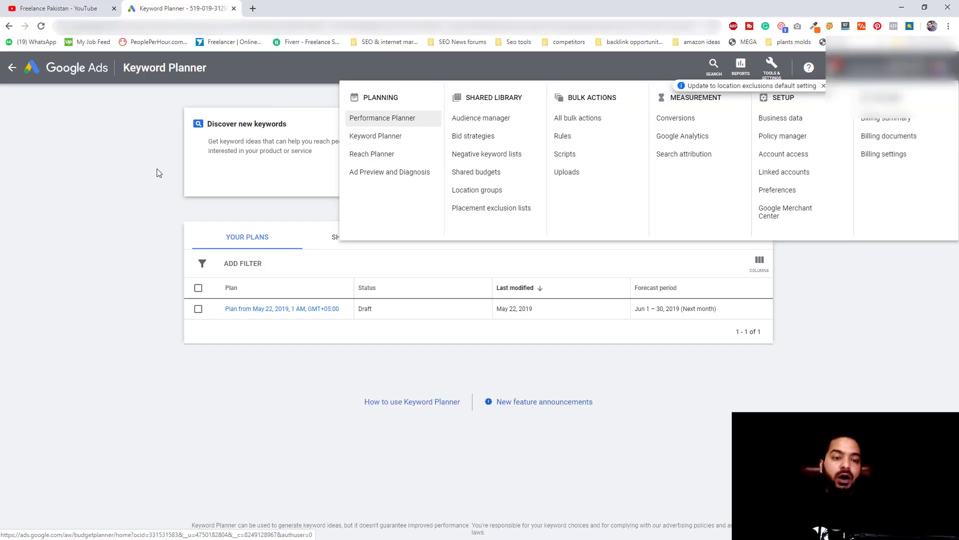
click(112, 177)
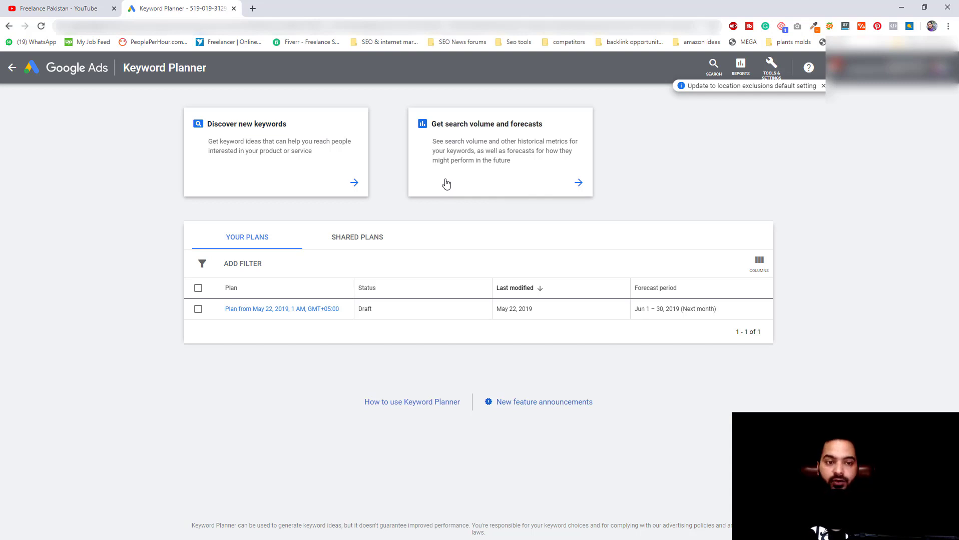
click(311, 150)
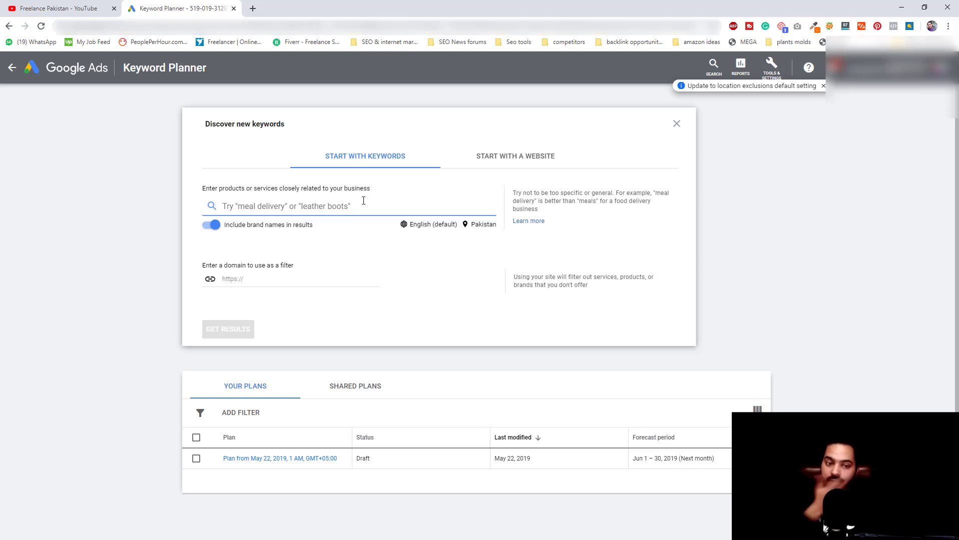
- Add "social media marketing agency" and "social media company" as the starting keywords
text(s)
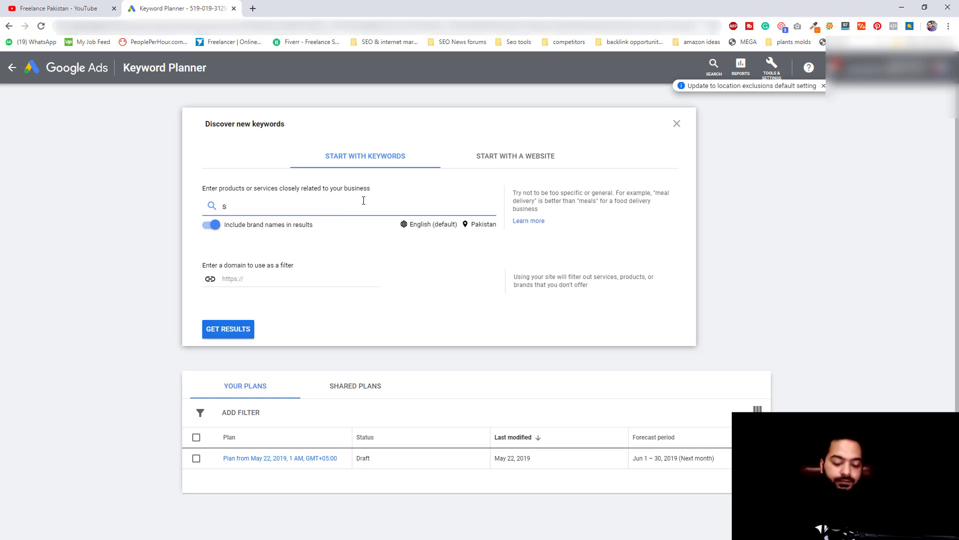
text(ocial me)
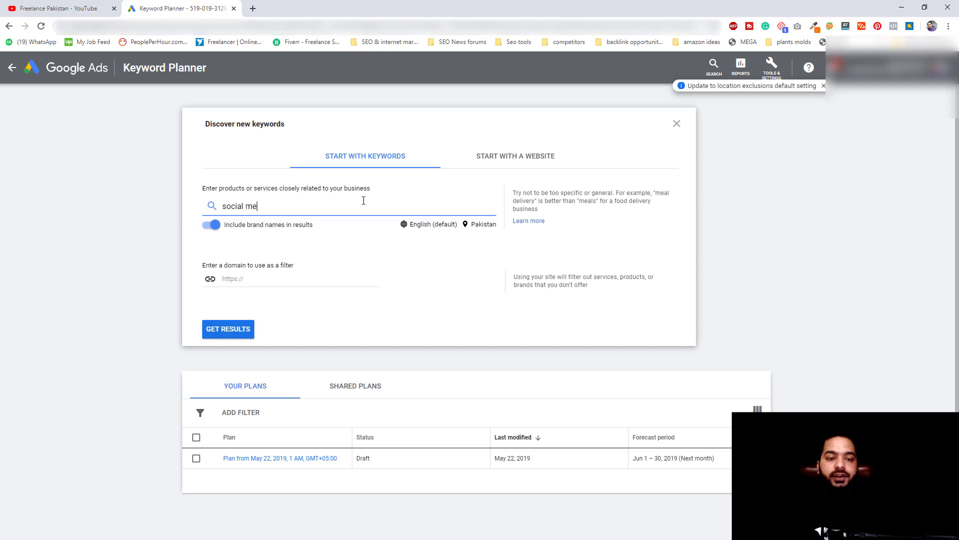
text(dia marketing )
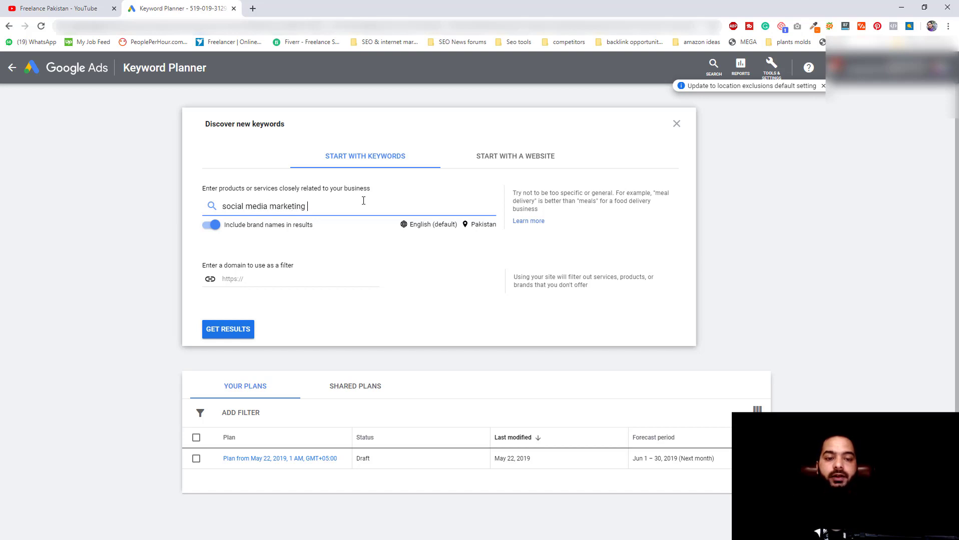
text(agency)
key(Return)
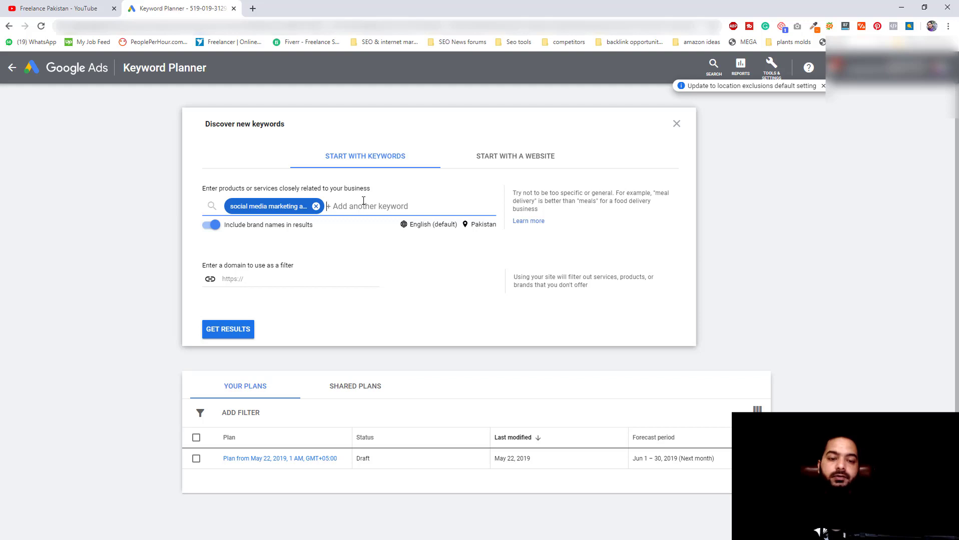
text(social )
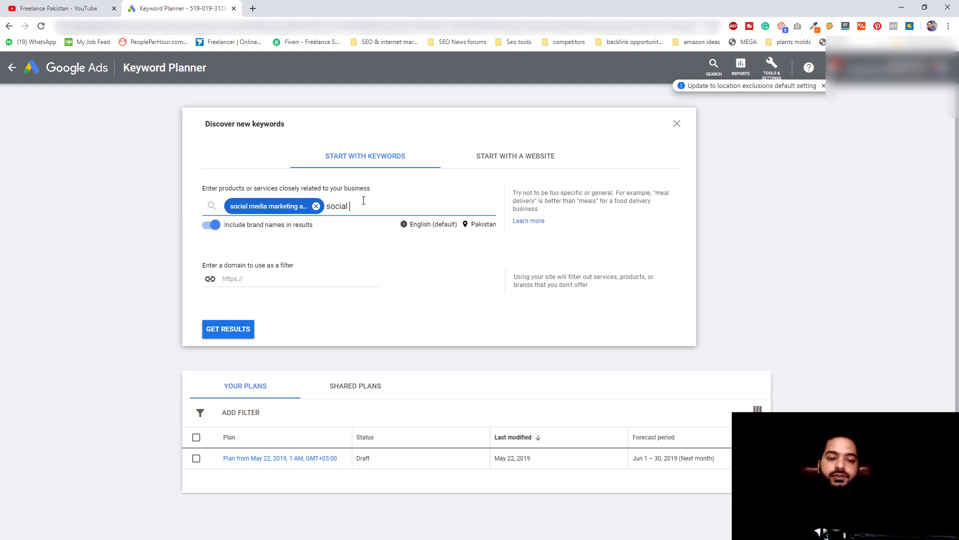
text(media company)
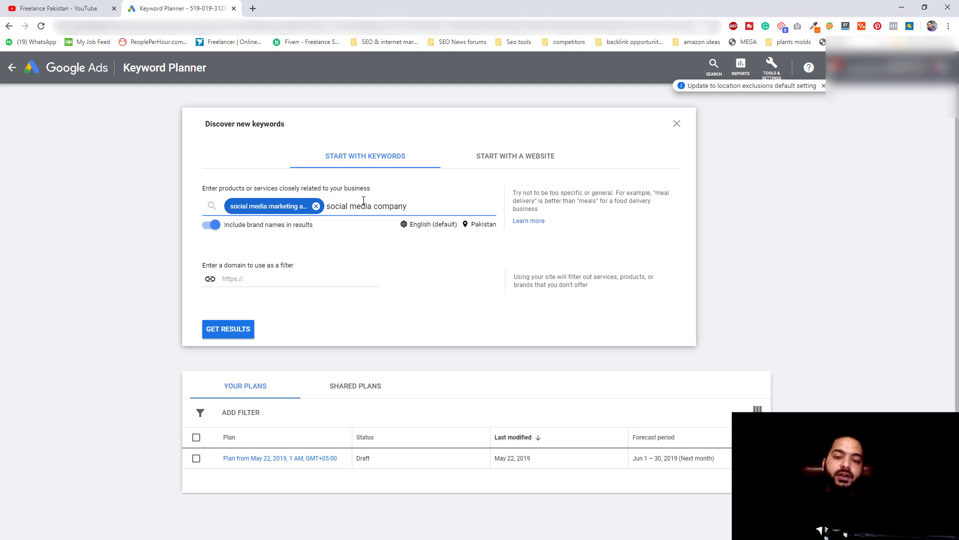
key(Return)
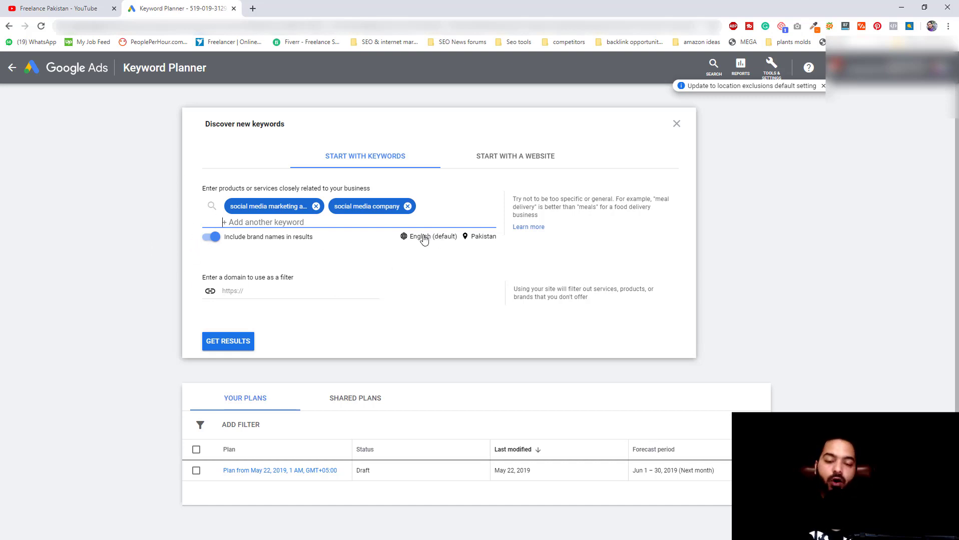
- Check the targeted location without changing it, and get keyword ideas for the two entered keywords
click(484, 237)
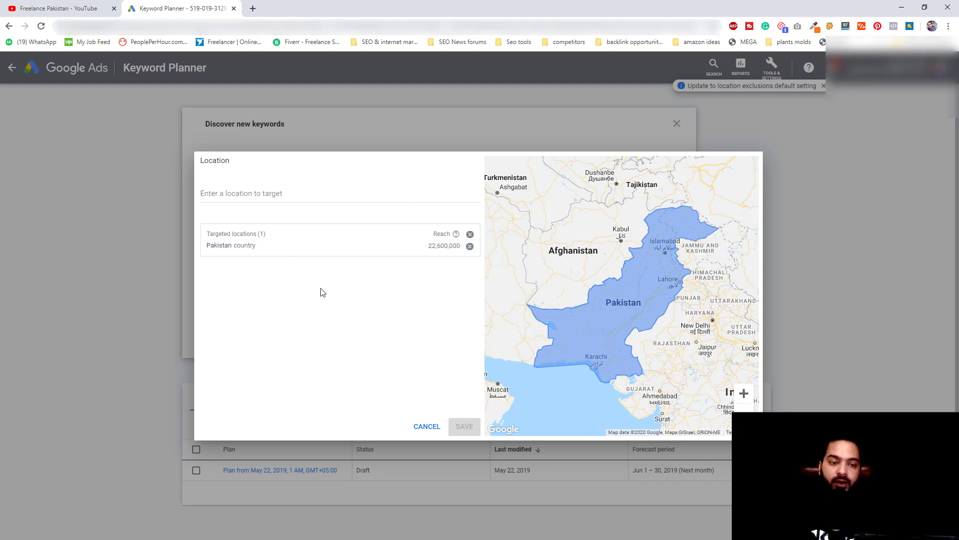
click(419, 427)
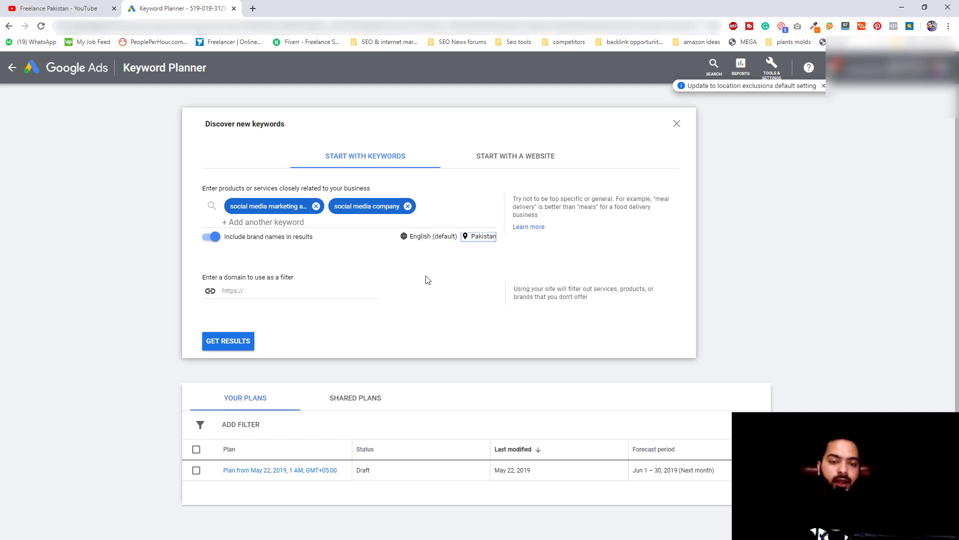
click(230, 343)
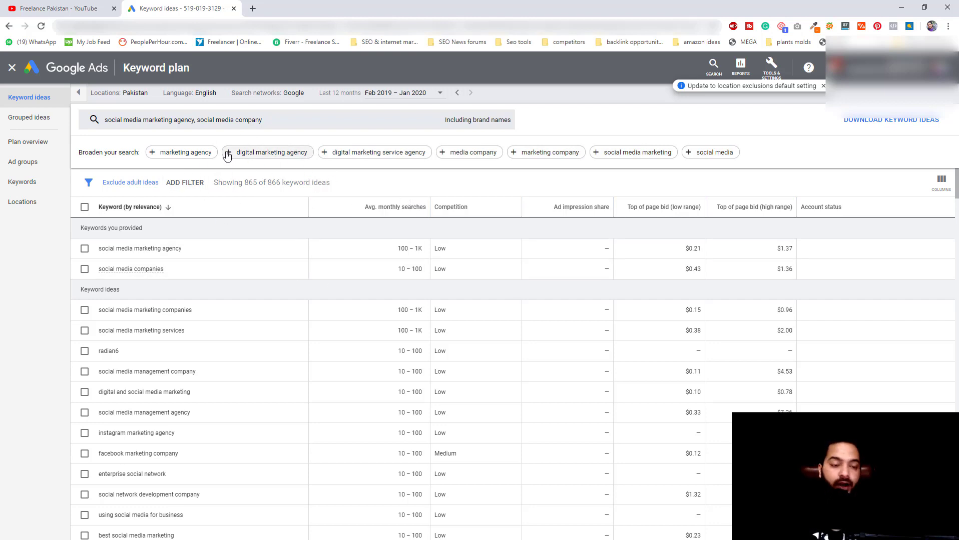
- Examine the keyword ideas along with their average monthly searches, competition and low and high top-of-page bids
scroll(161, 354, down, 1)
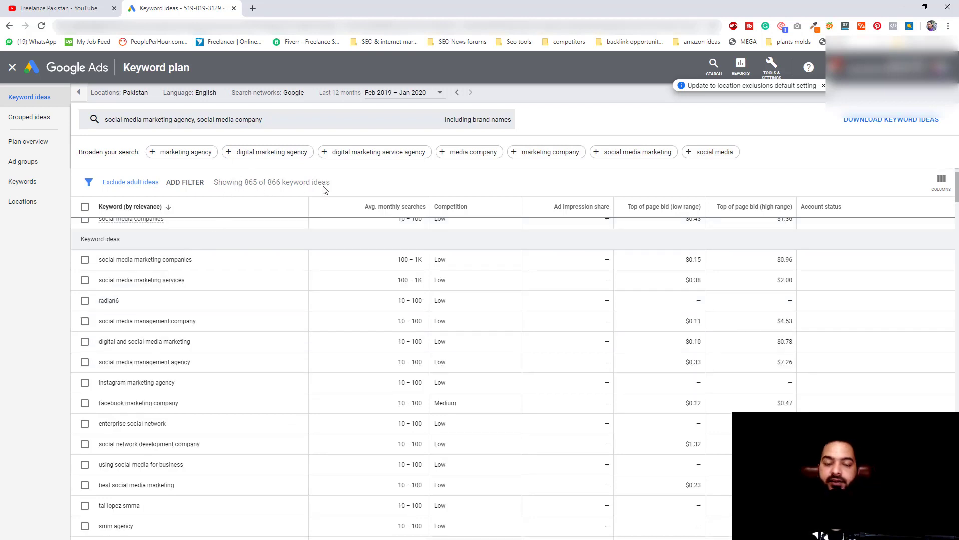
scroll(257, 300, up, 1)
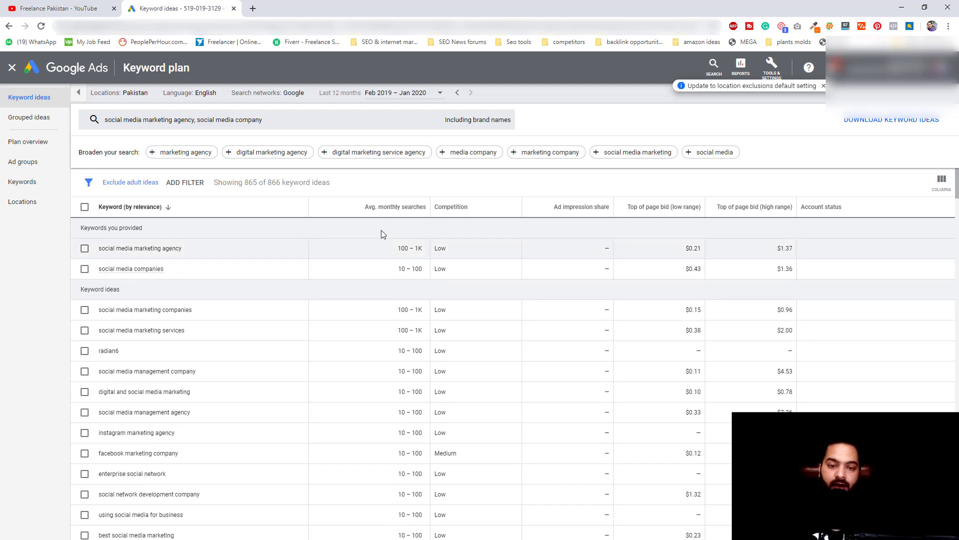
mouse_move(394, 208)
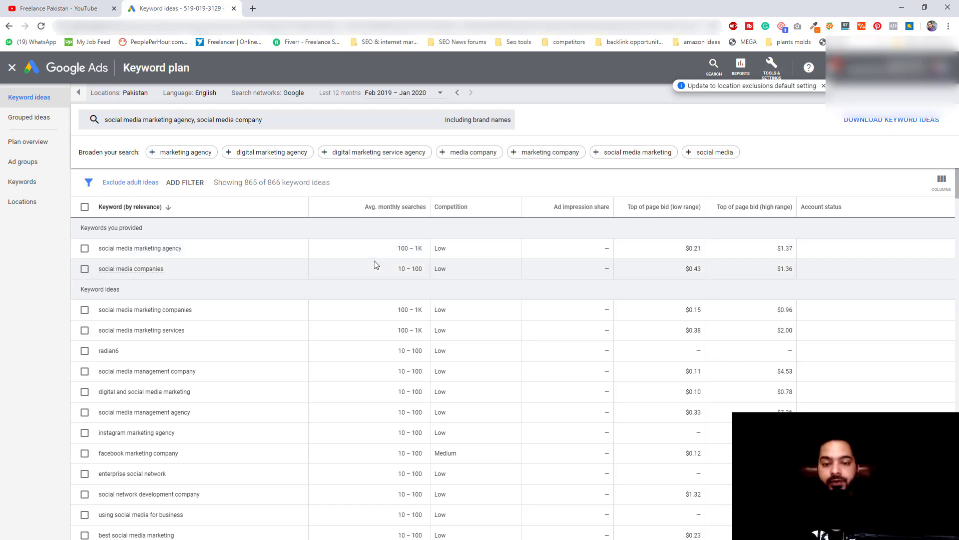
click(456, 214)
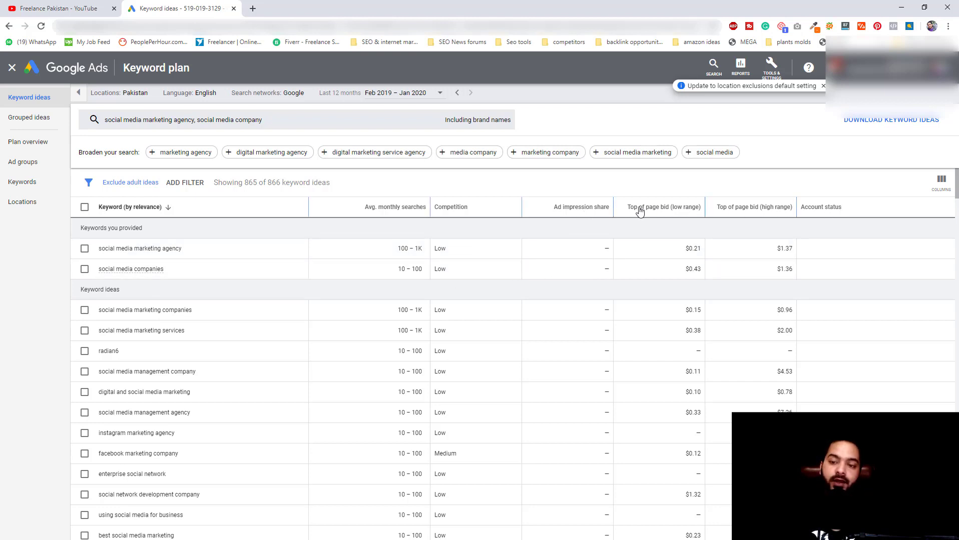
mouse_move(639, 210)
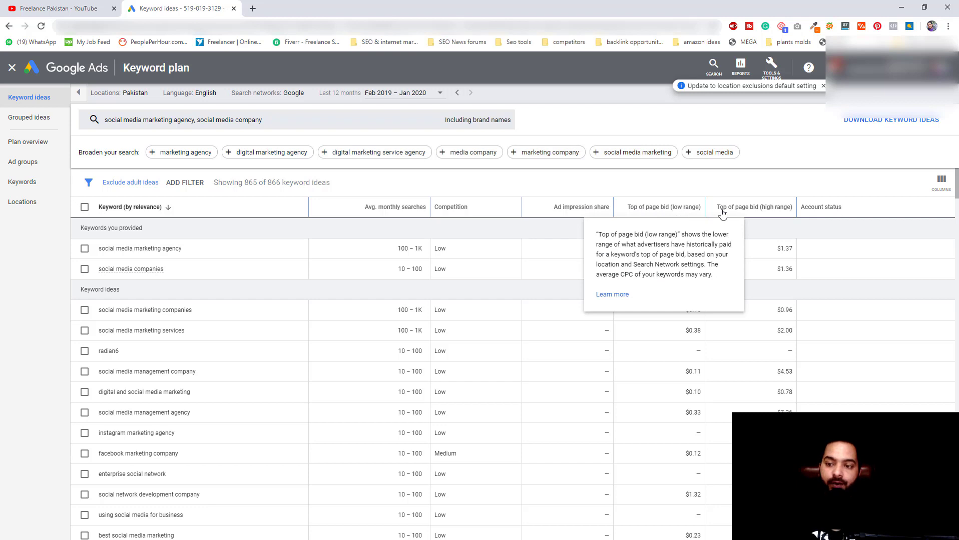
mouse_move(770, 213)
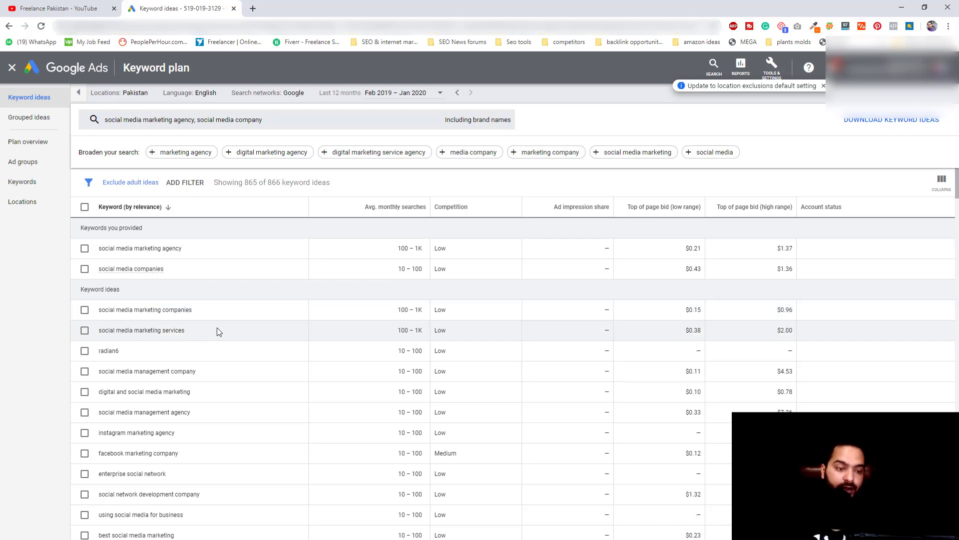
scroll(219, 331, down, 3)
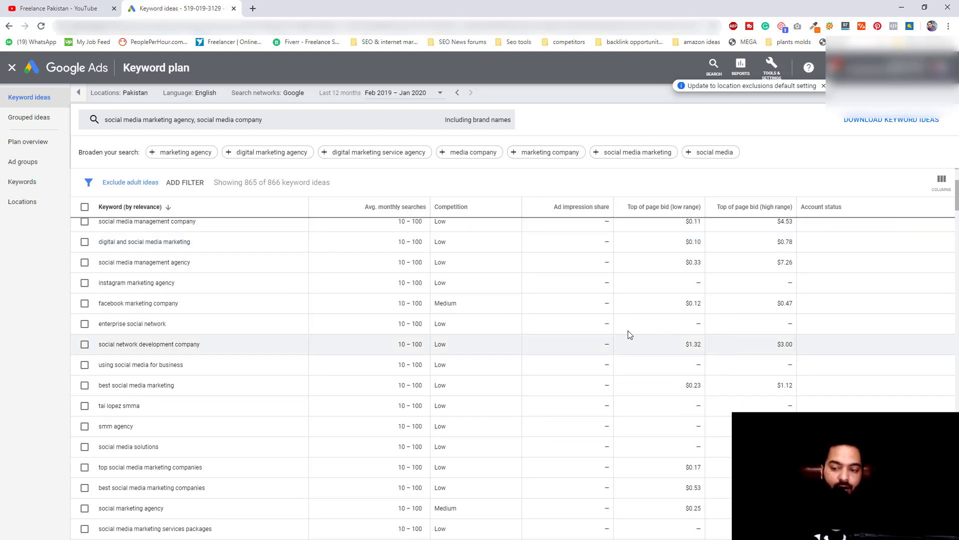
scroll(257, 362, down, 2)
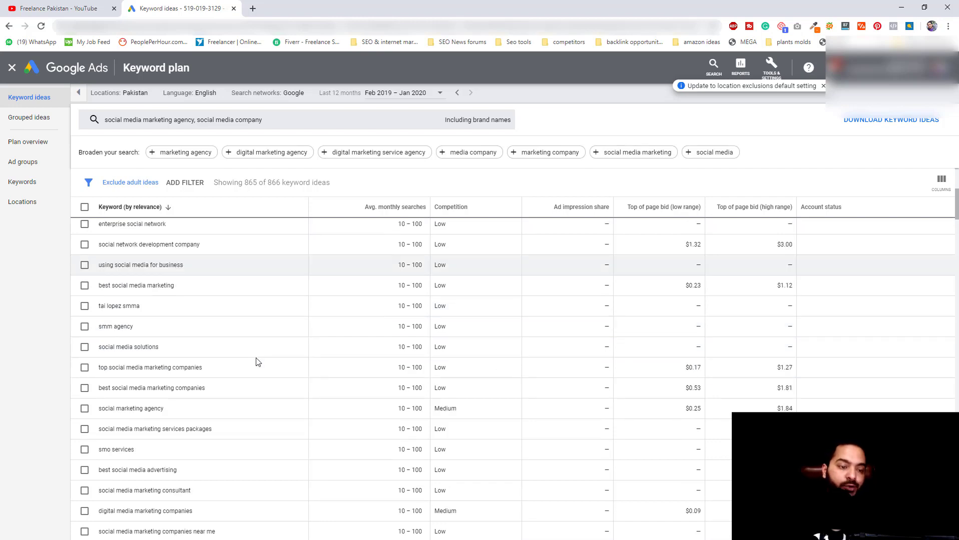
scroll(257, 362, down, 4)
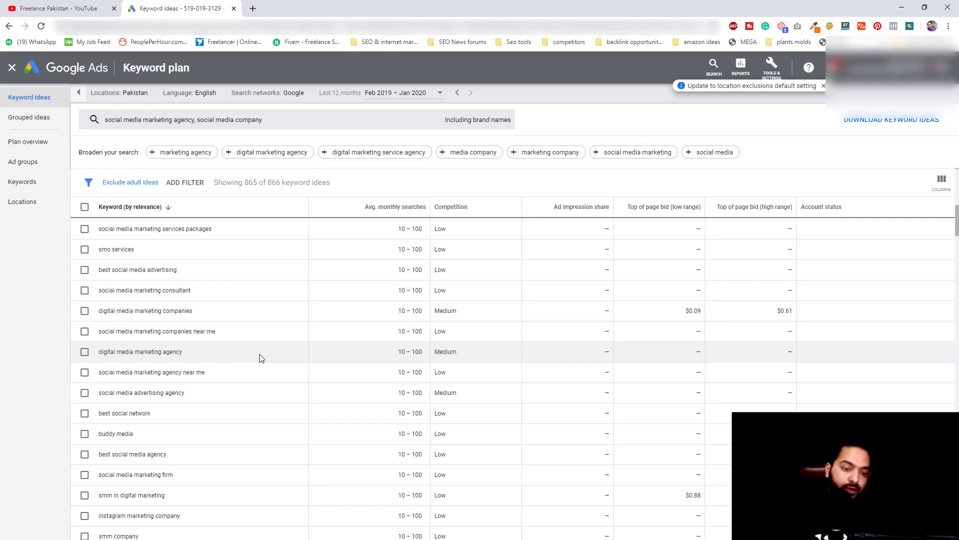
scroll(259, 359, down, 2)
scroll(260, 358, down, 3)
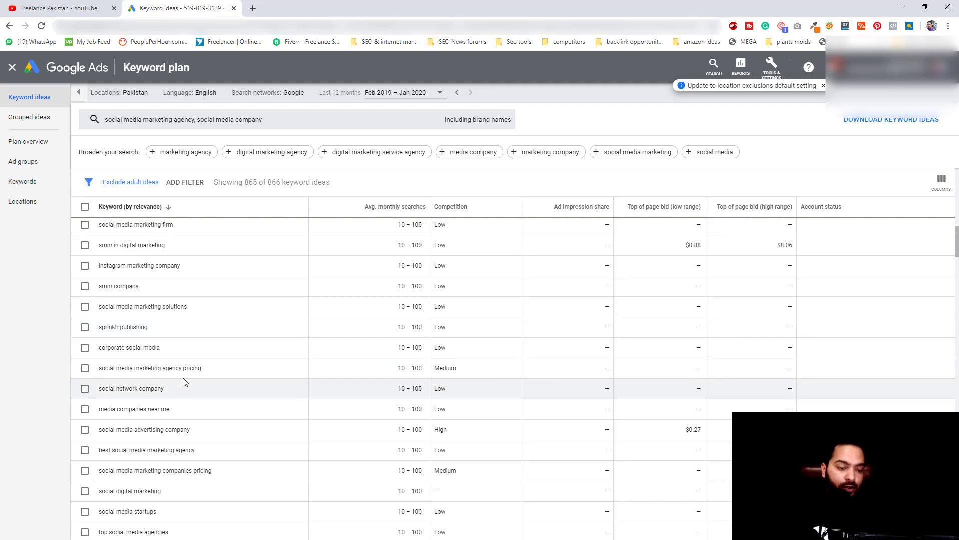
scroll(185, 382, down, 2)
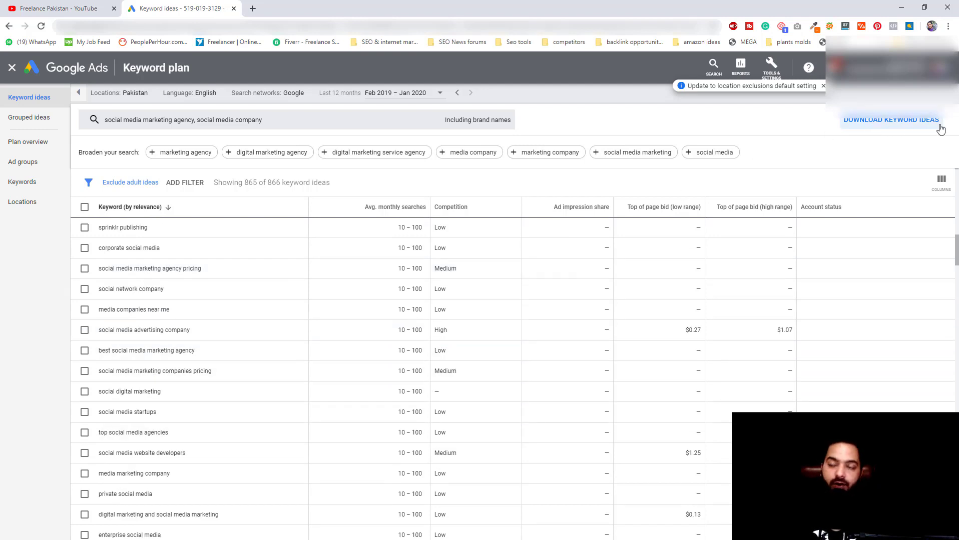
- Download the keyword ideas and save them as a CSV file under the suggested name
click(924, 123)
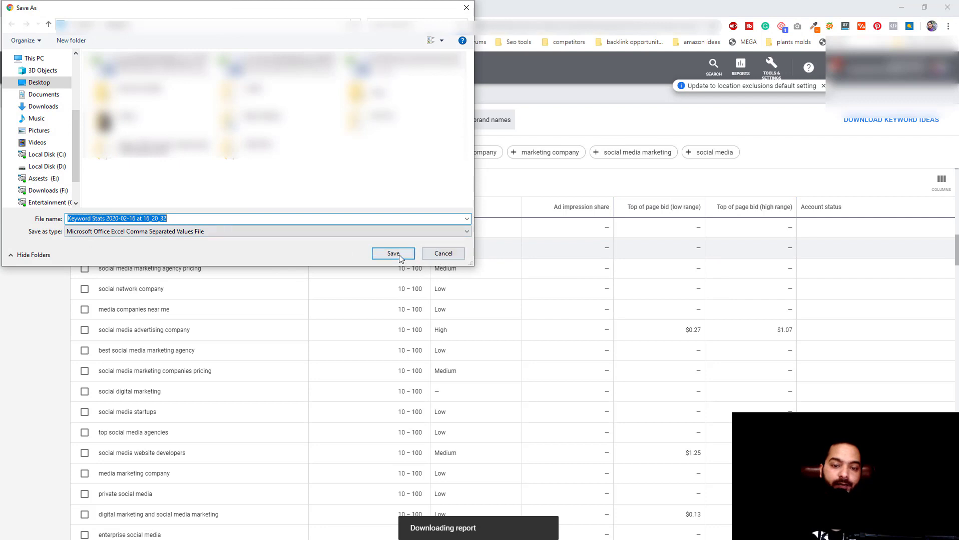
click(399, 255)
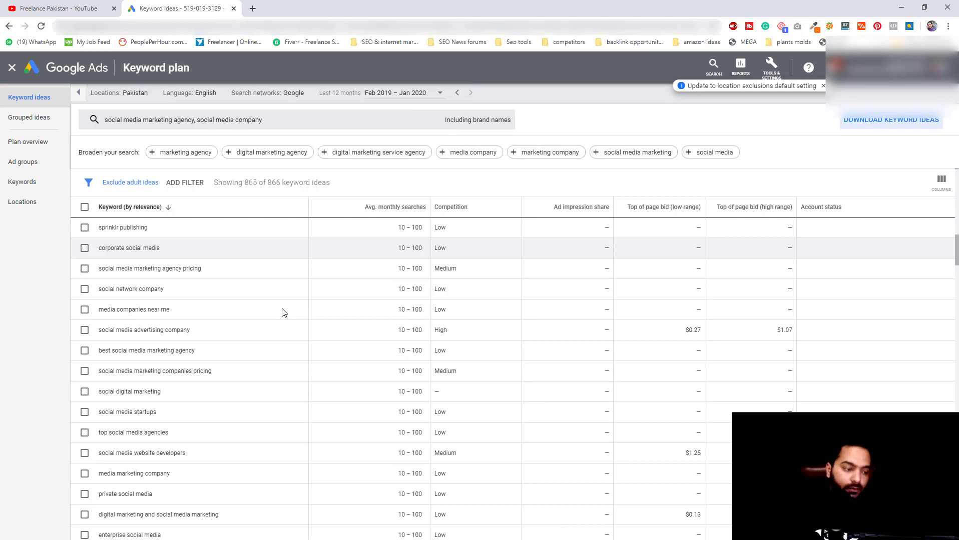
scroll(221, 321, up, 1)
scroll(221, 321, down, 1)
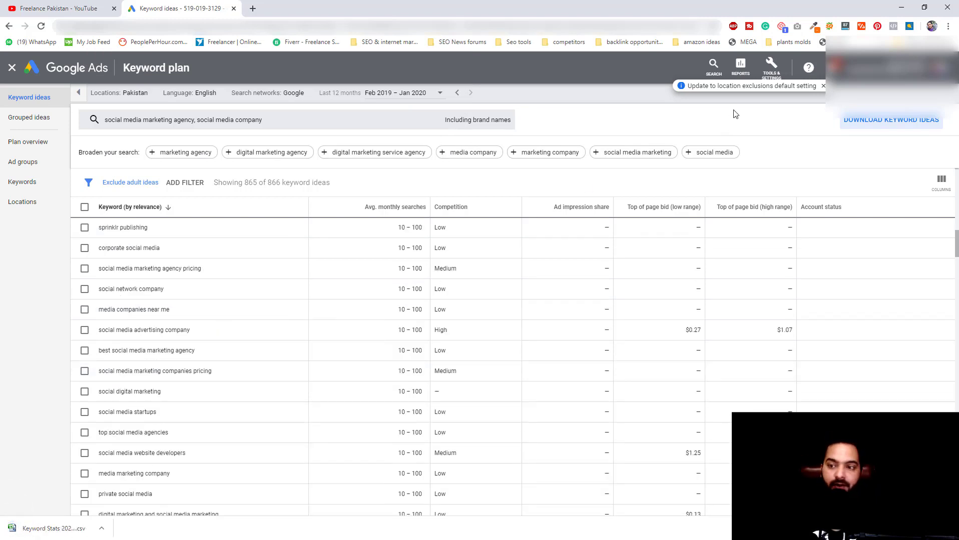
click(771, 66)
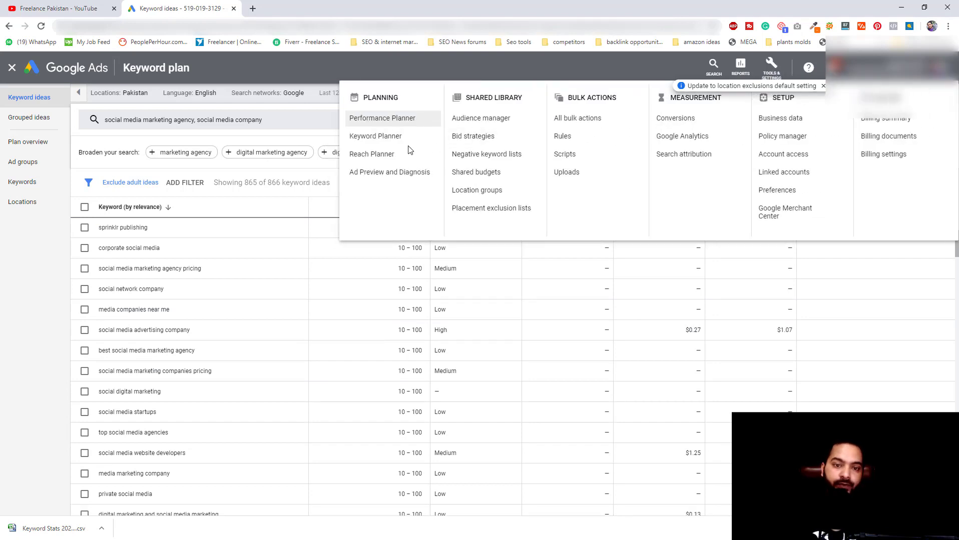
click(206, 309)
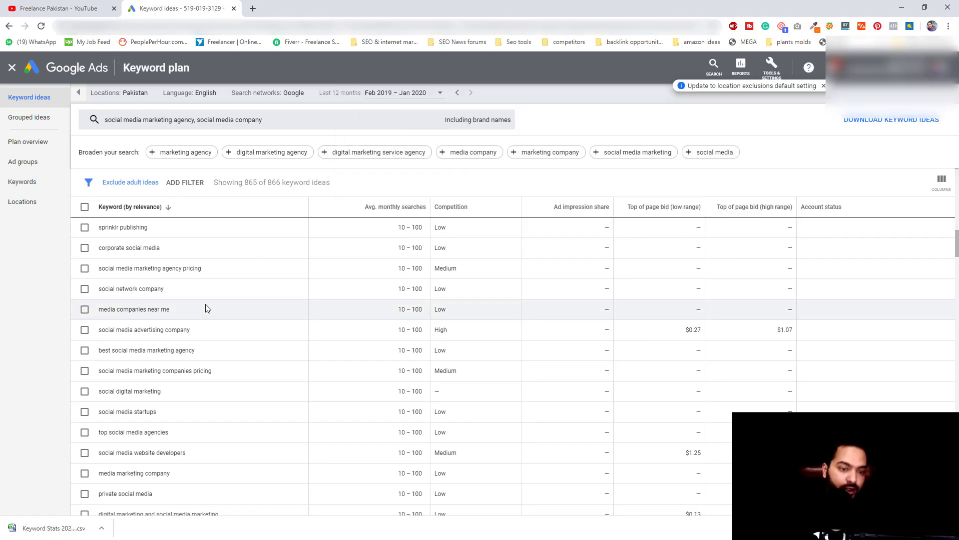
- Copy the keyword idea "social media marketing companies" and search Google for it in a new browser tab to view the results
scroll(223, 309, up, 2)
scroll(223, 309, up, 6)
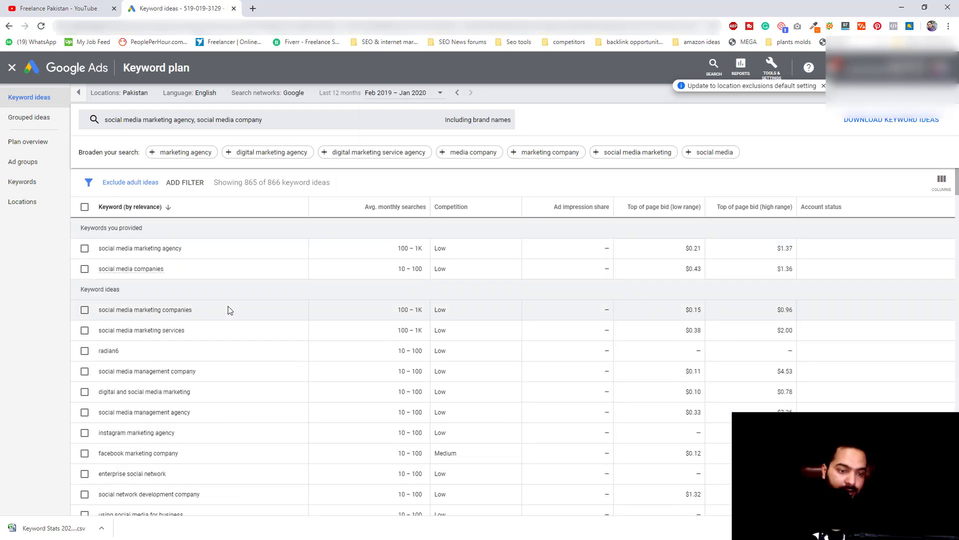
drag(229, 311, 99, 321)
key(ctrl+c)
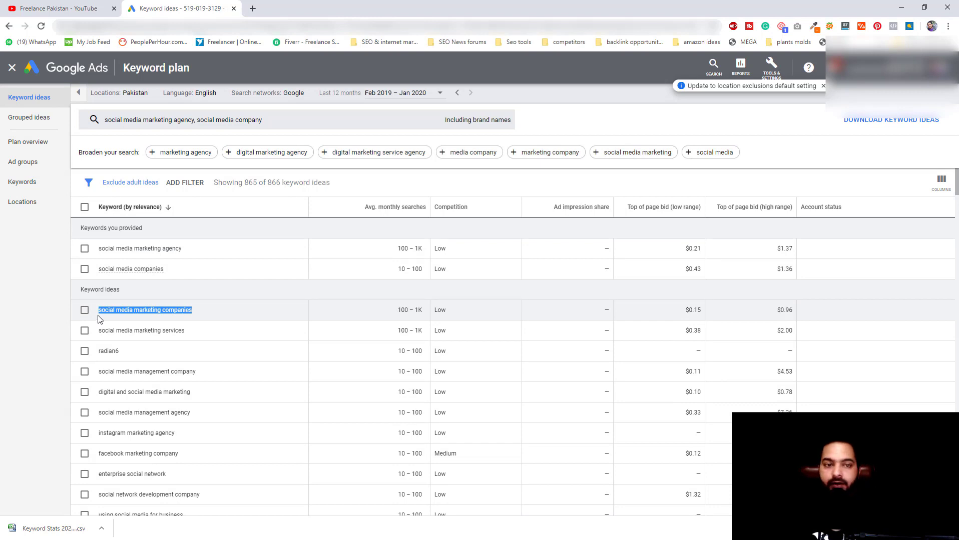
click(253, 8)
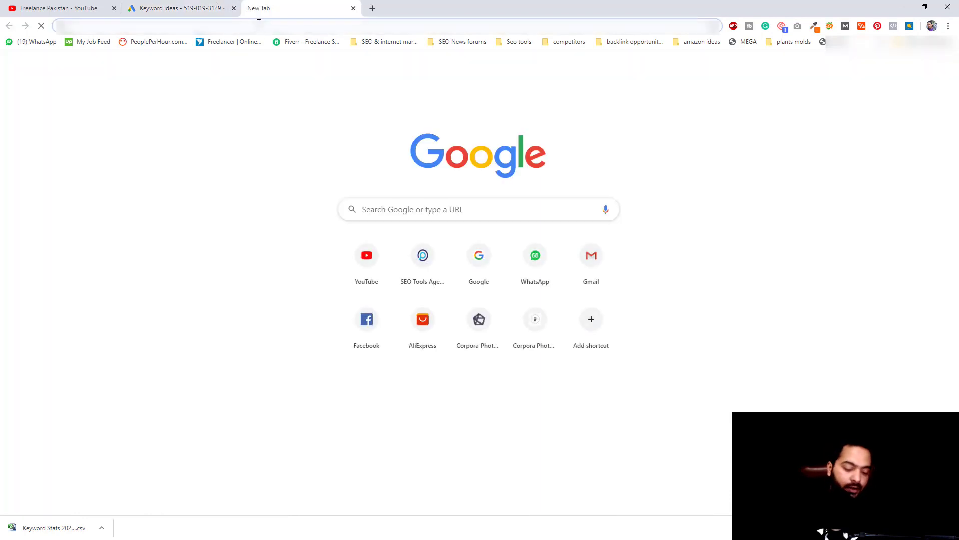
key(ctrl+v)
key(Return)
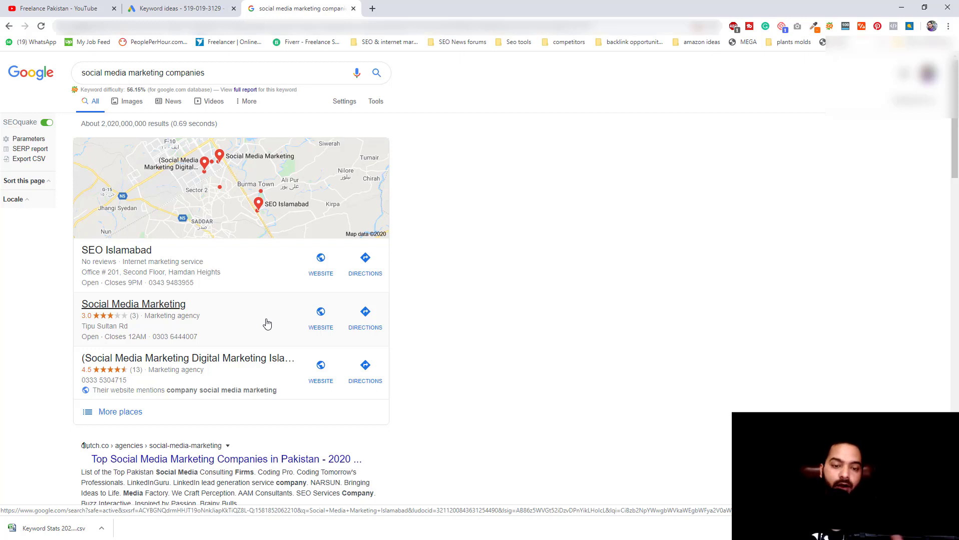
scroll(443, 383, down, 4)
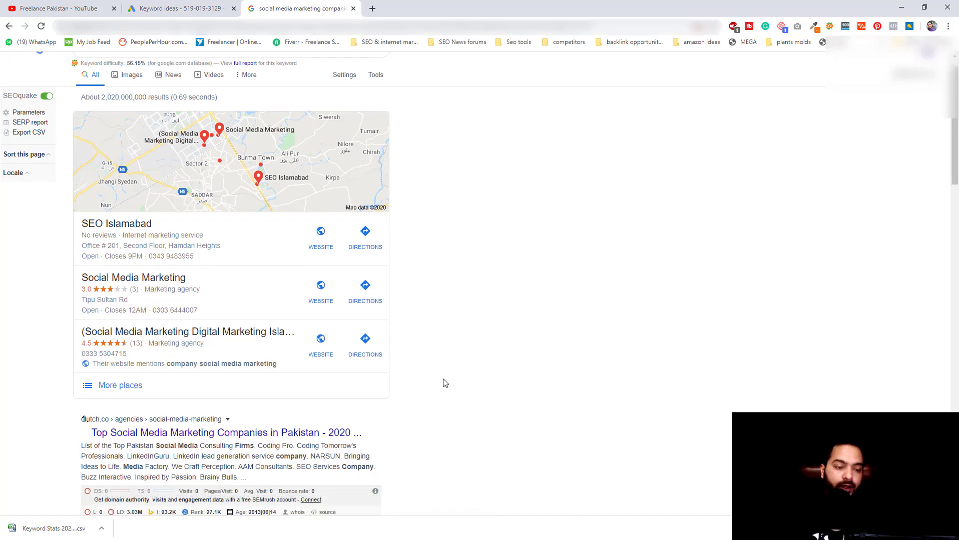
- Open the Bramerz agency result from the Google search in a new tab and return to the search results
scroll(442, 383, down, 3)
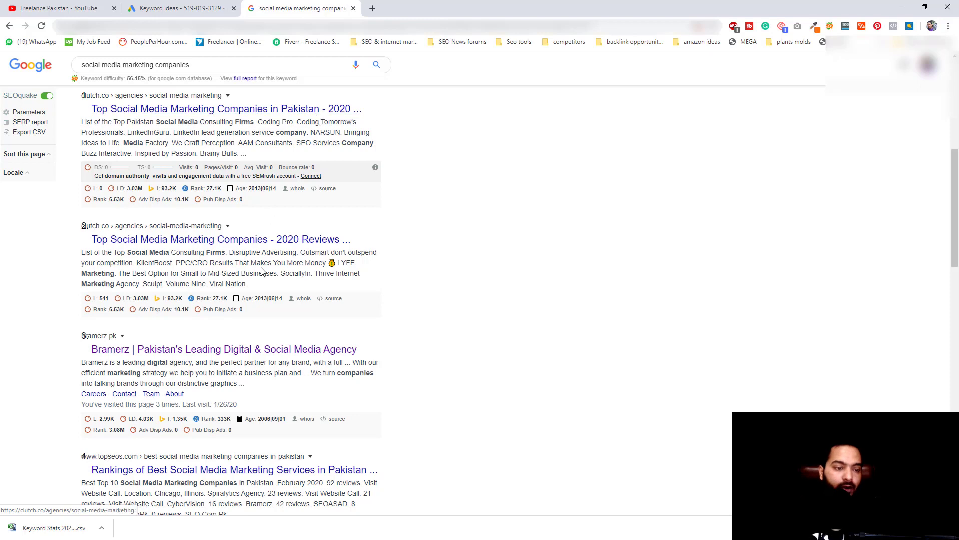
scroll(317, 118, down, 3)
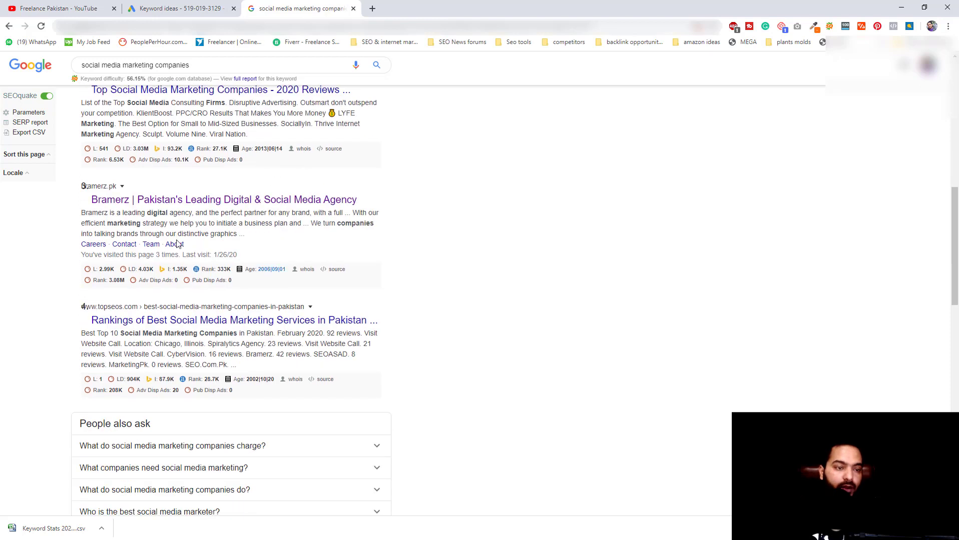
middle_click(169, 200)
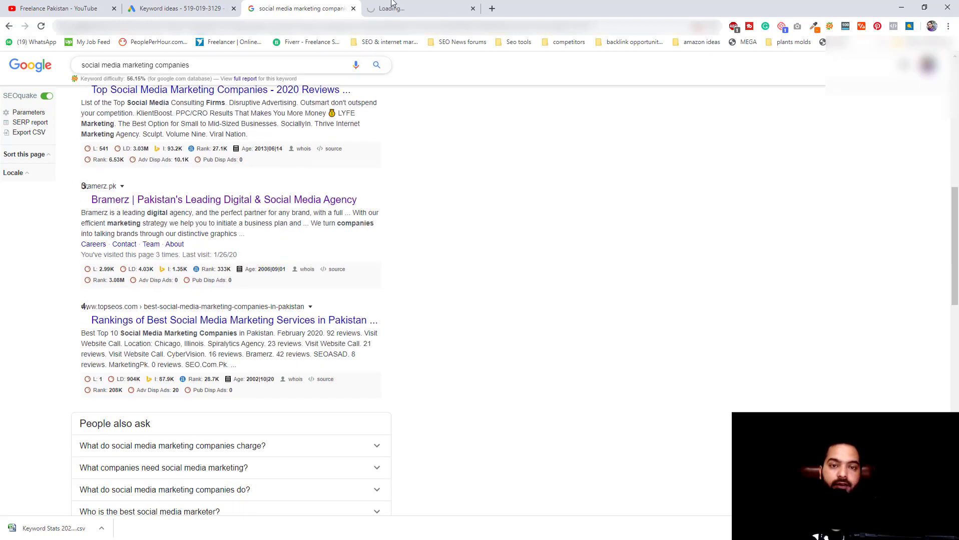
click(408, 9)
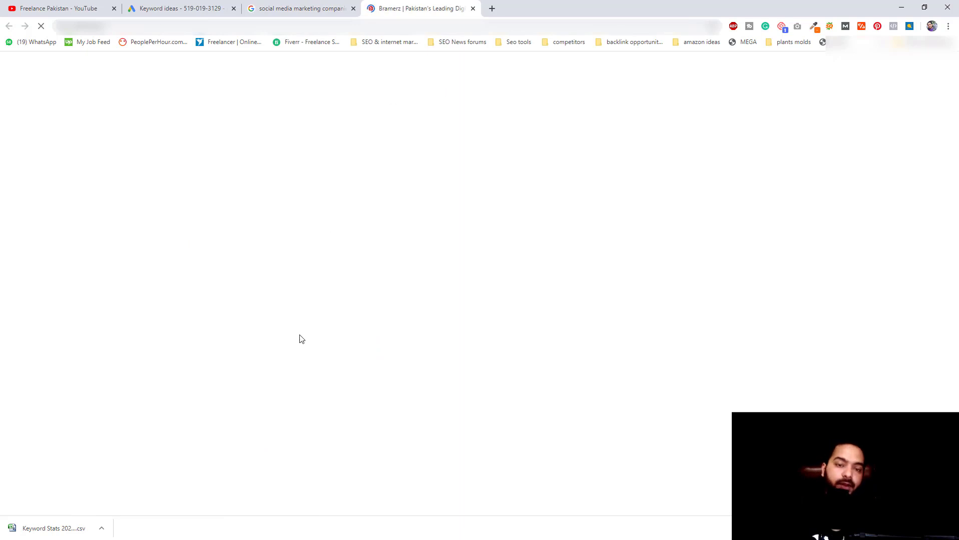
click(274, 6)
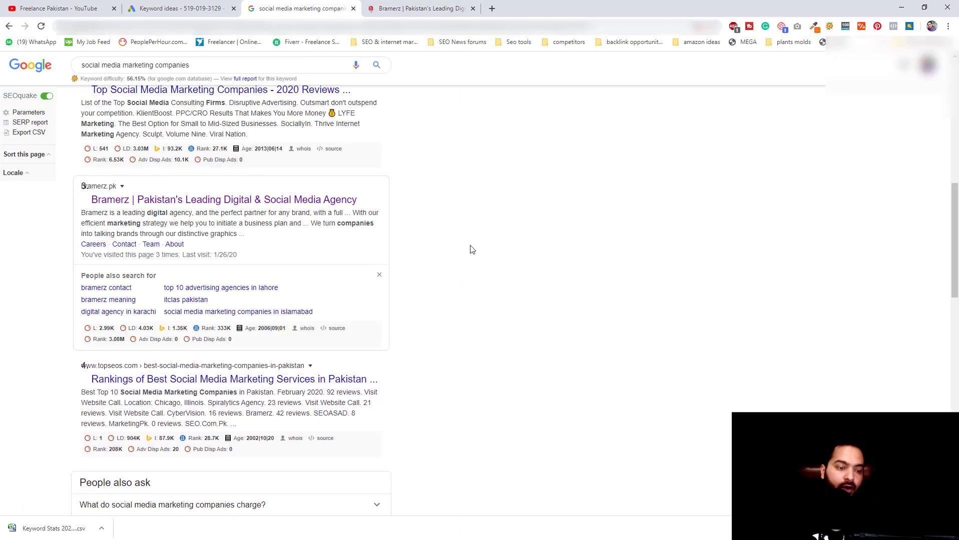
- Open the WeProms digital marketing agency result in another new tab and return to the search results
scroll(482, 250, down, 3)
scroll(483, 250, down, 3)
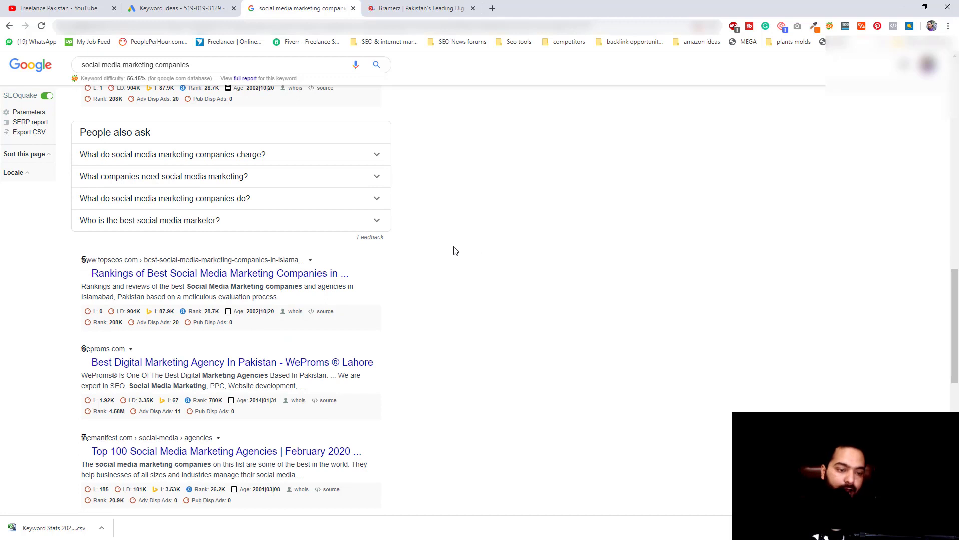
middle_click(269, 370)
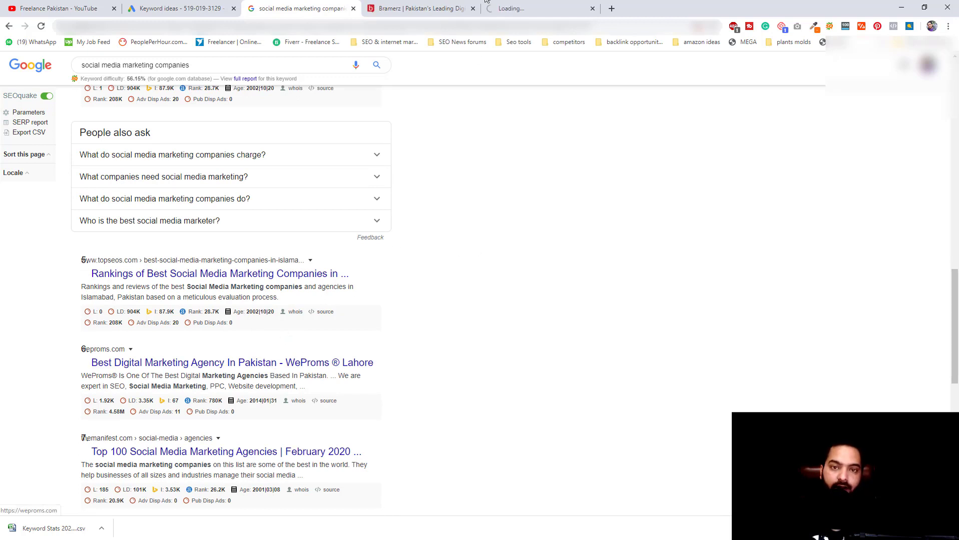
click(541, 6)
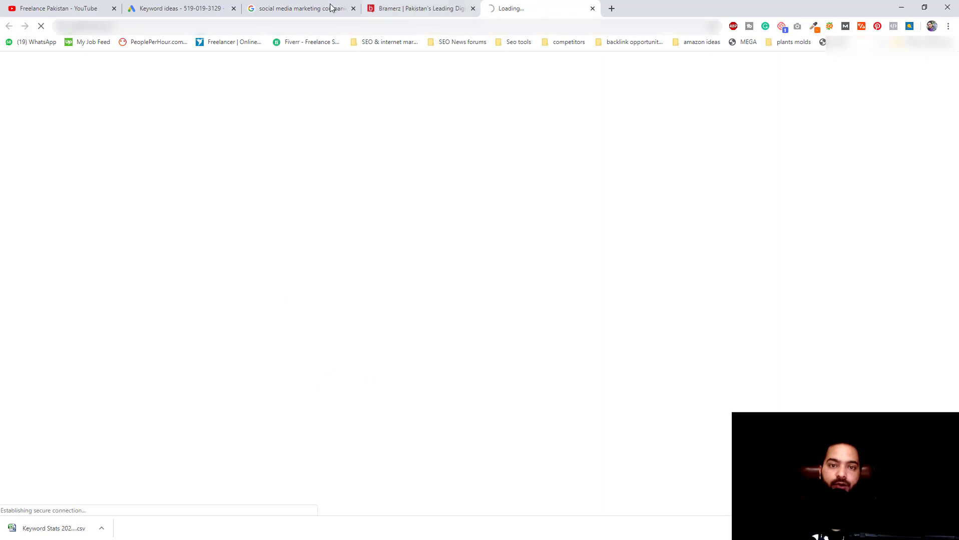
click(249, 6)
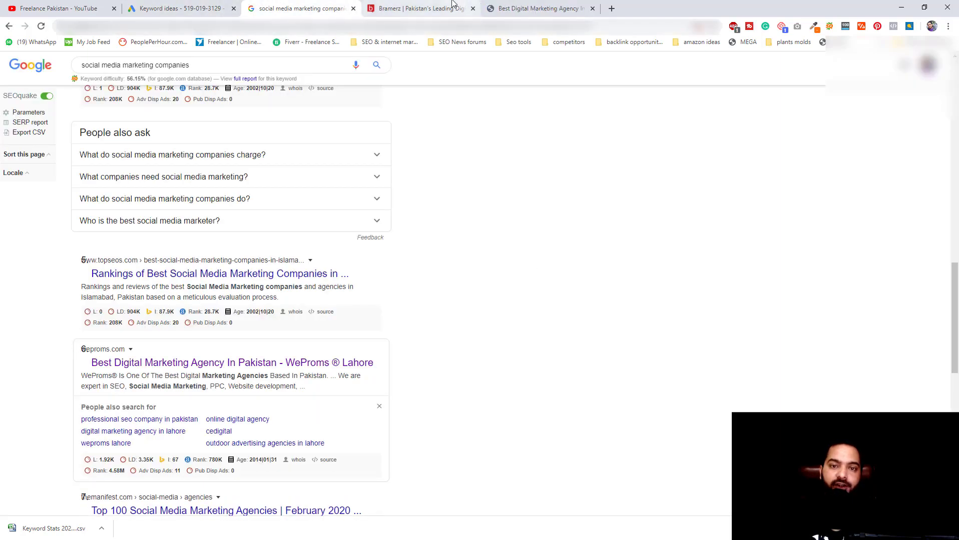
click(423, 9)
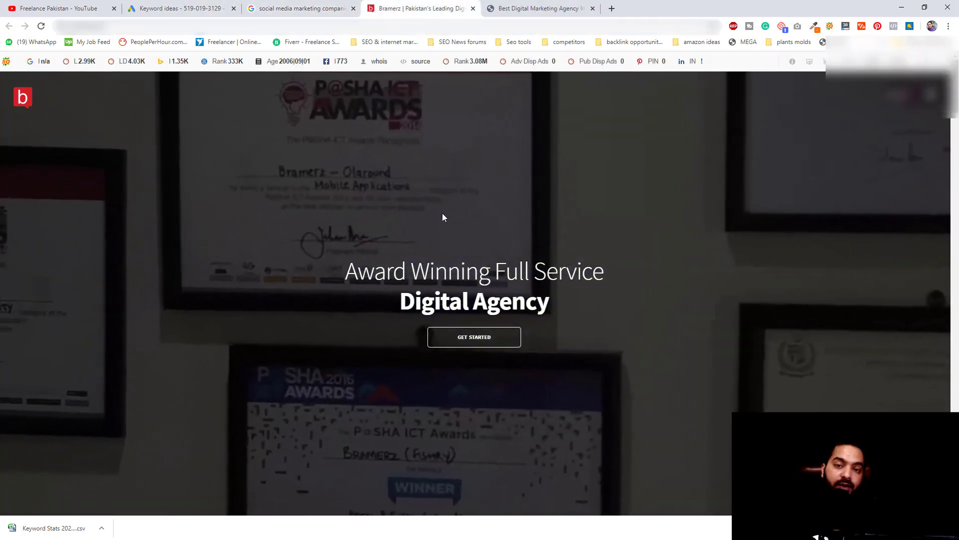
click(210, 4)
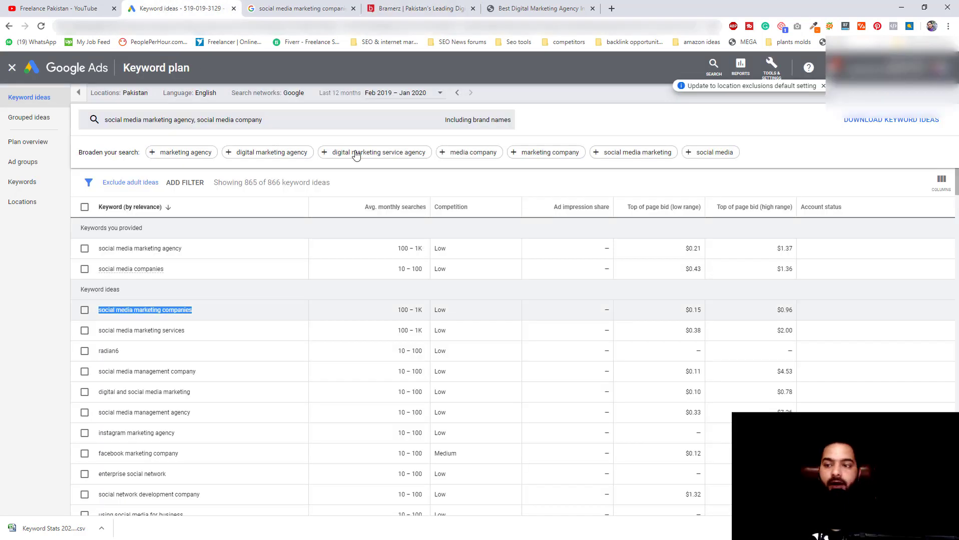
click(392, 4)
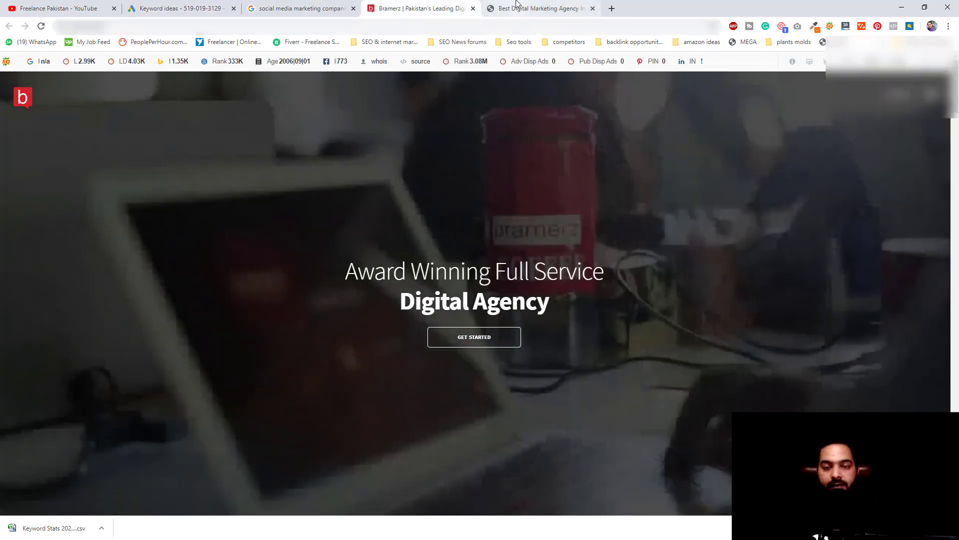
click(517, 4)
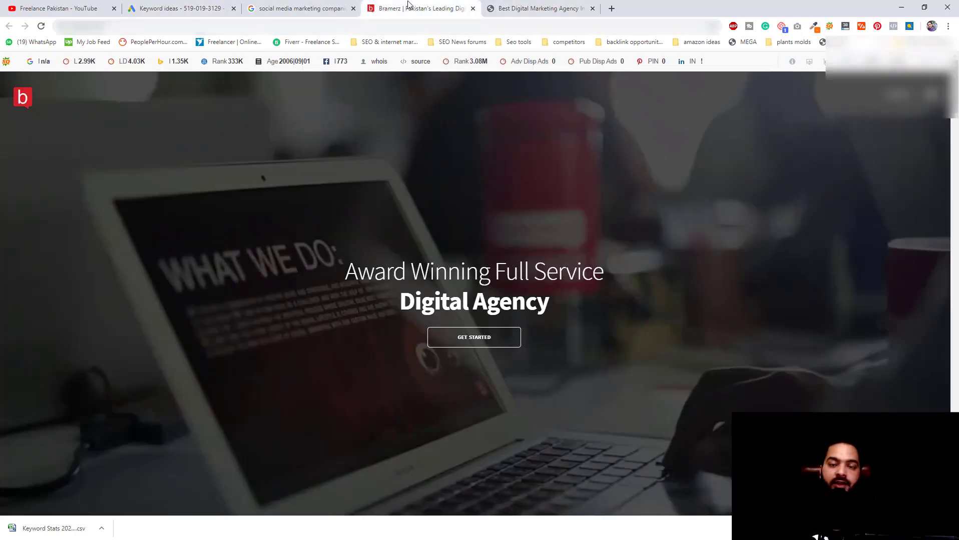
click(395, 8)
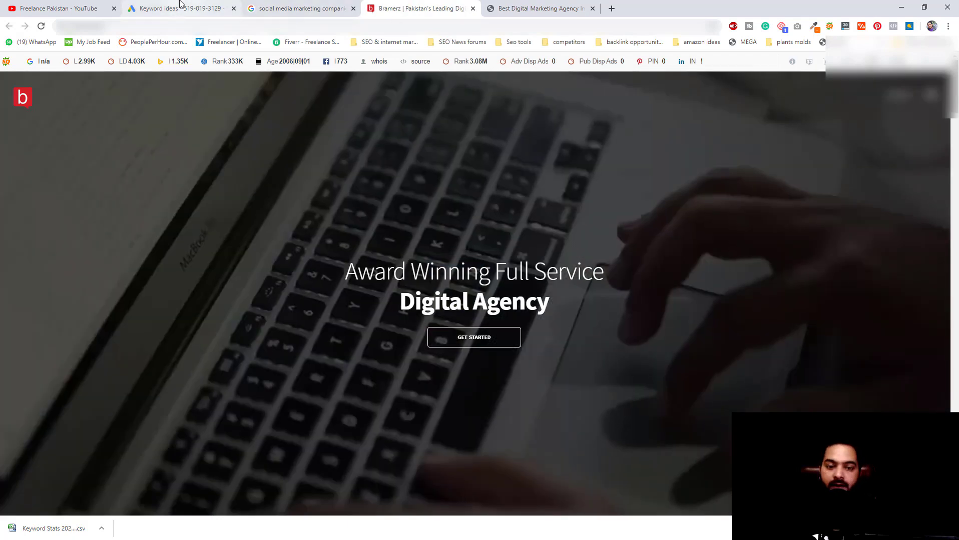
- Go back to Keyword Planner's start page and begin discovering new keywords with a website as the source
click(179, 7)
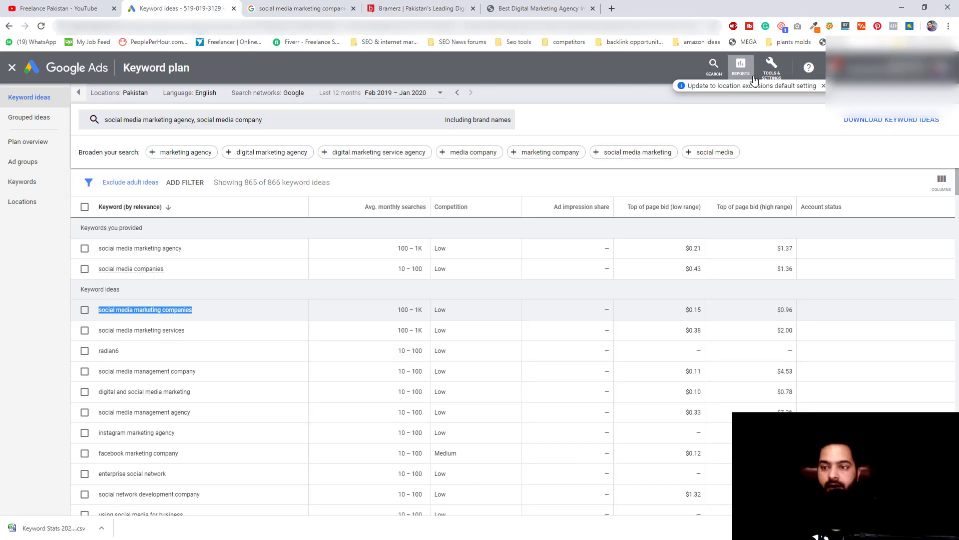
click(771, 66)
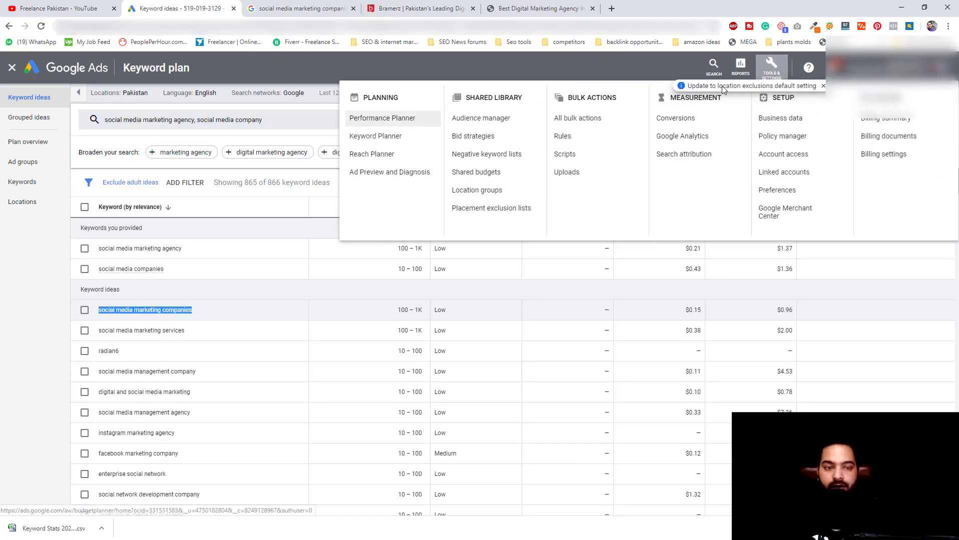
click(398, 135)
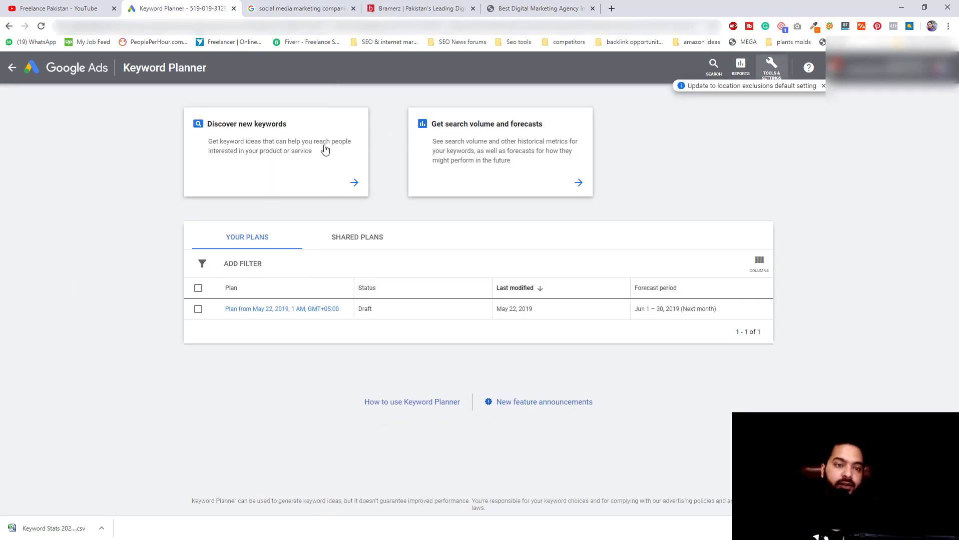
click(279, 152)
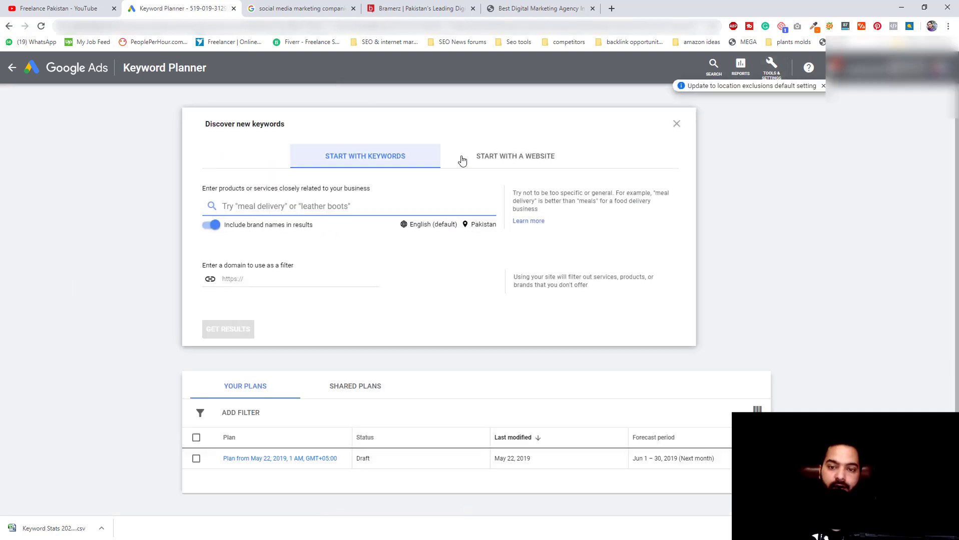
click(490, 160)
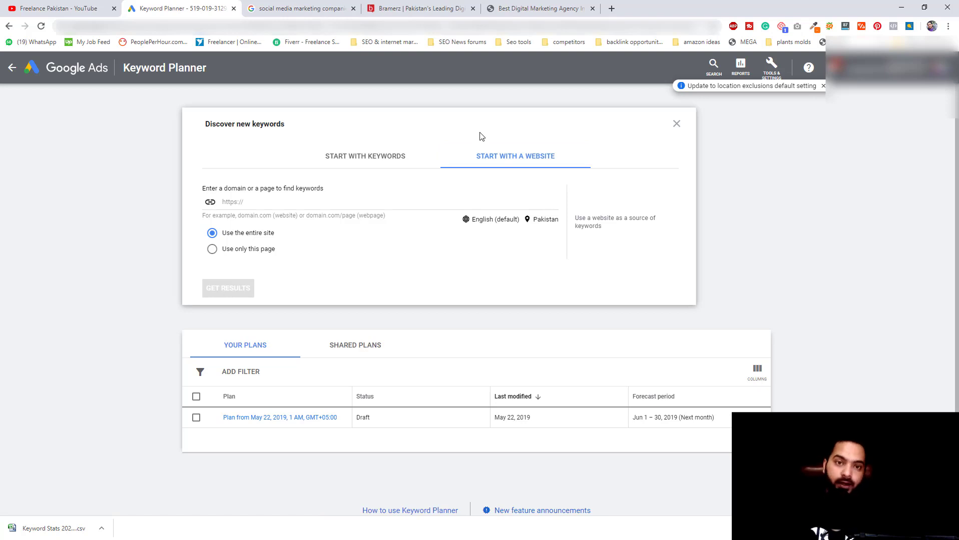
click(425, 8)
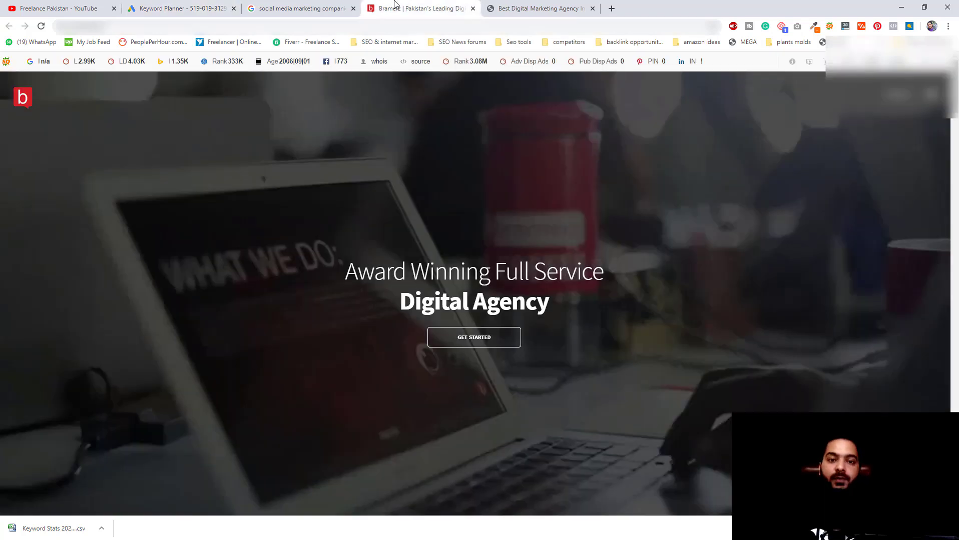
click(499, 10)
click(499, 20)
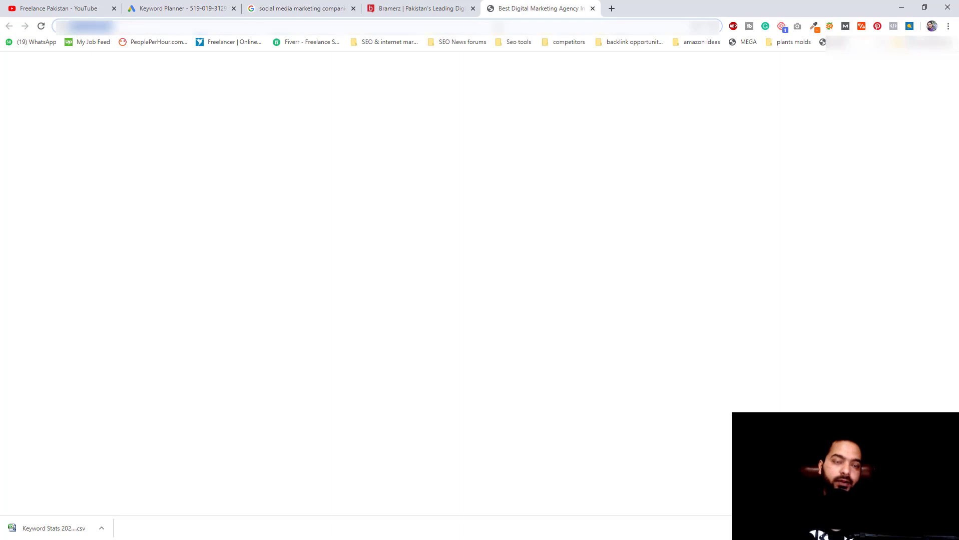
click(186, 7)
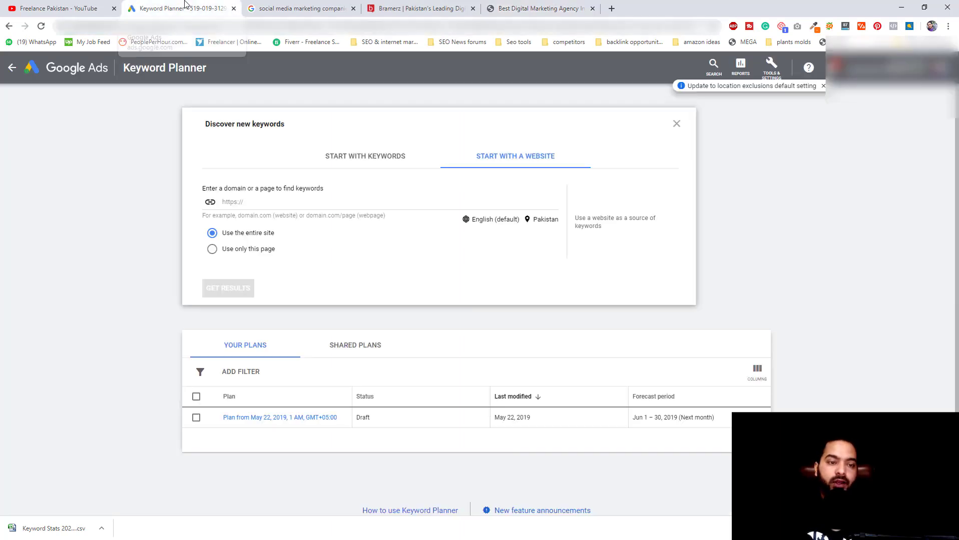
click(275, 201)
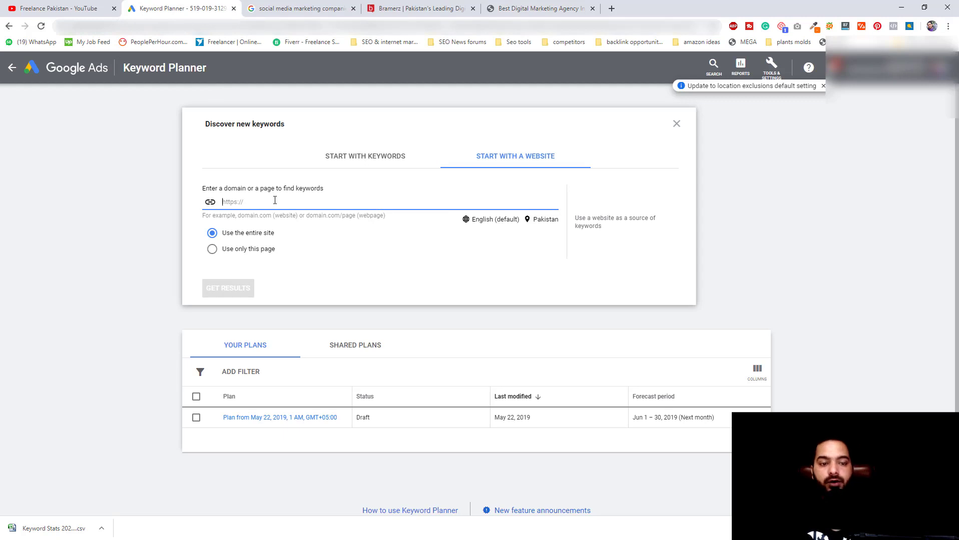
text(https://weproms.com/)
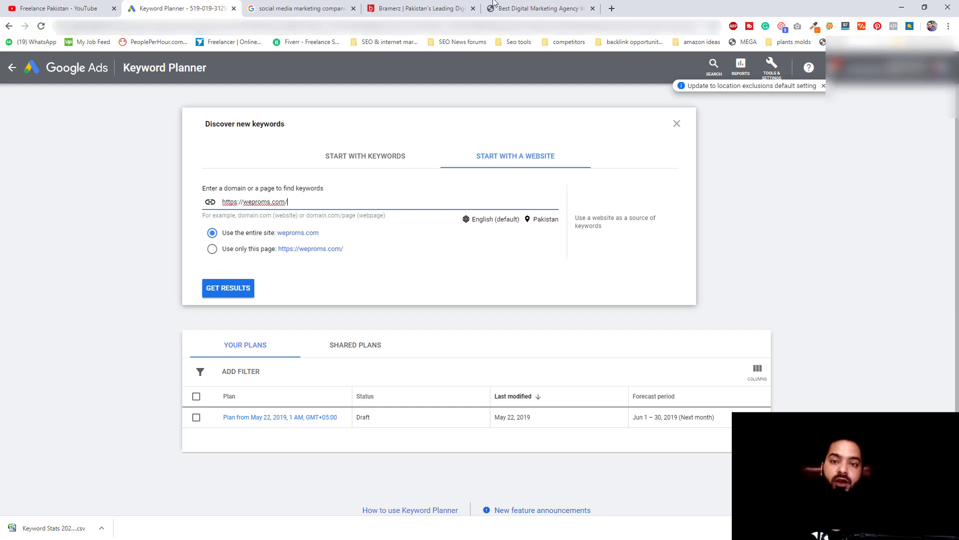
click(525, 7)
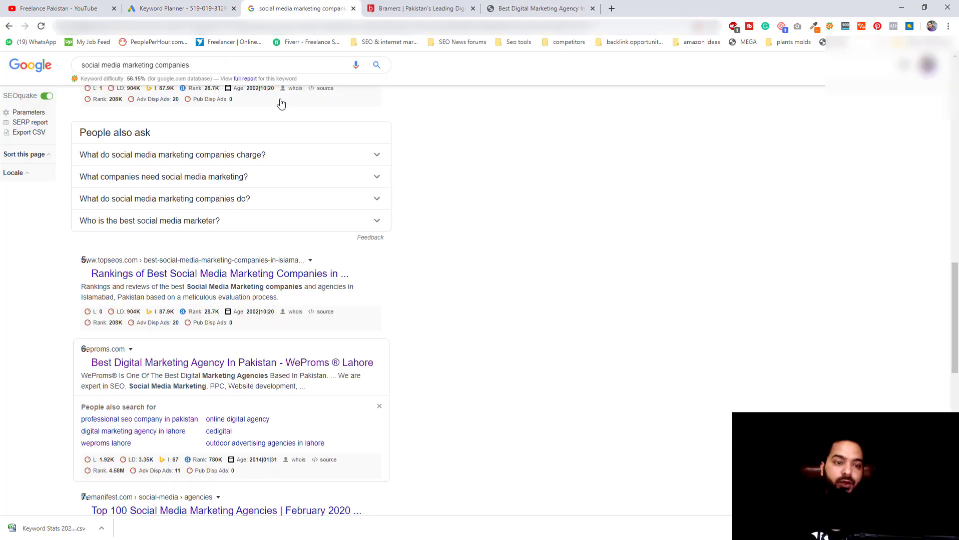
click(325, 7)
scroll(461, 153, up, 3)
scroll(461, 149, up, 3)
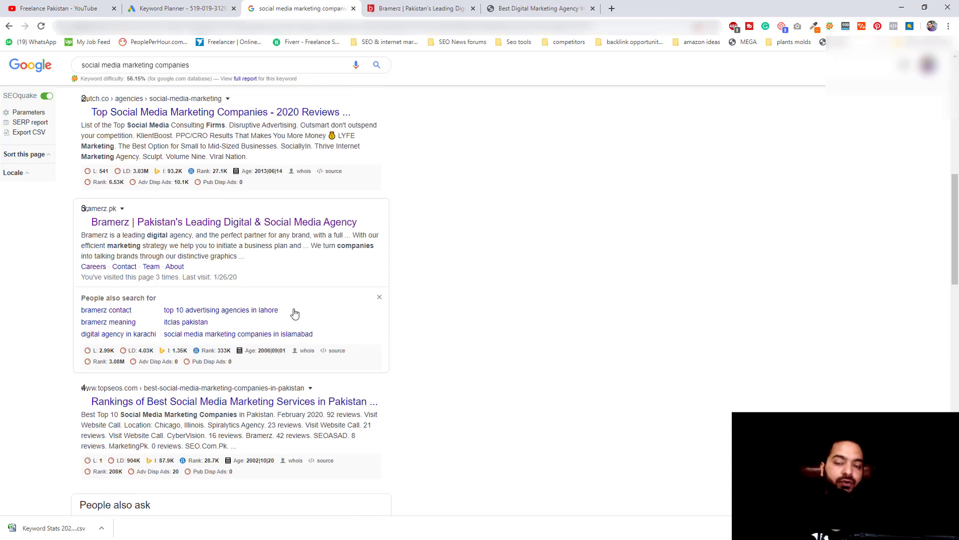
drag(208, 70, 135, 61)
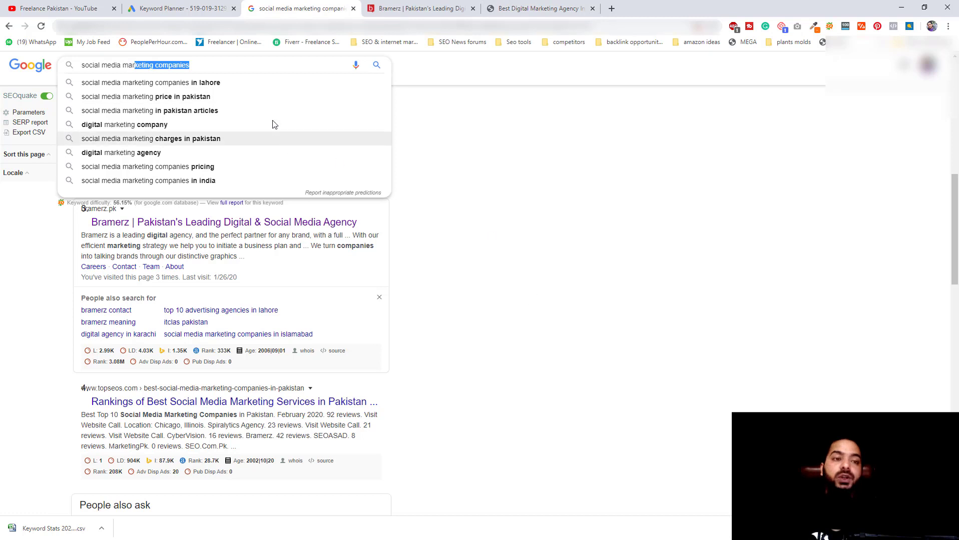
click(167, 7)
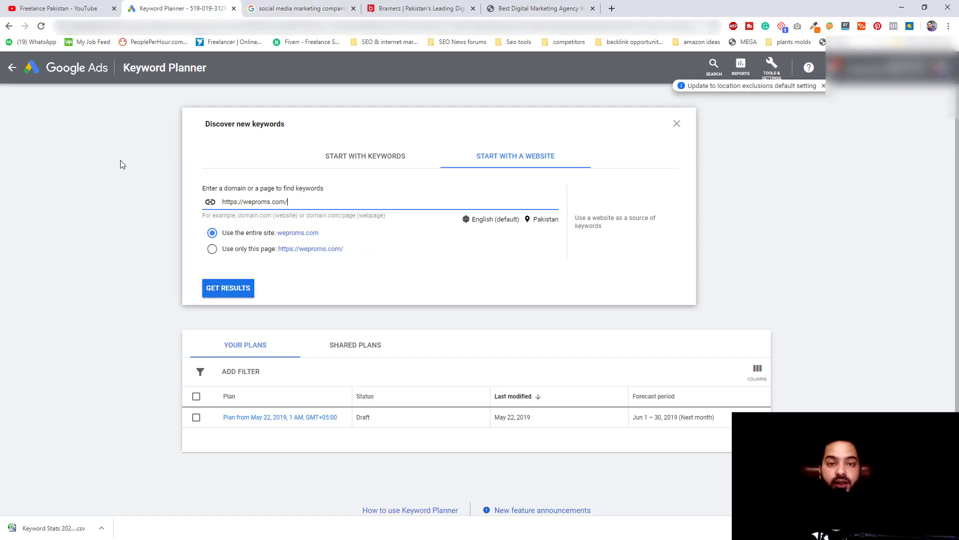
click(212, 250)
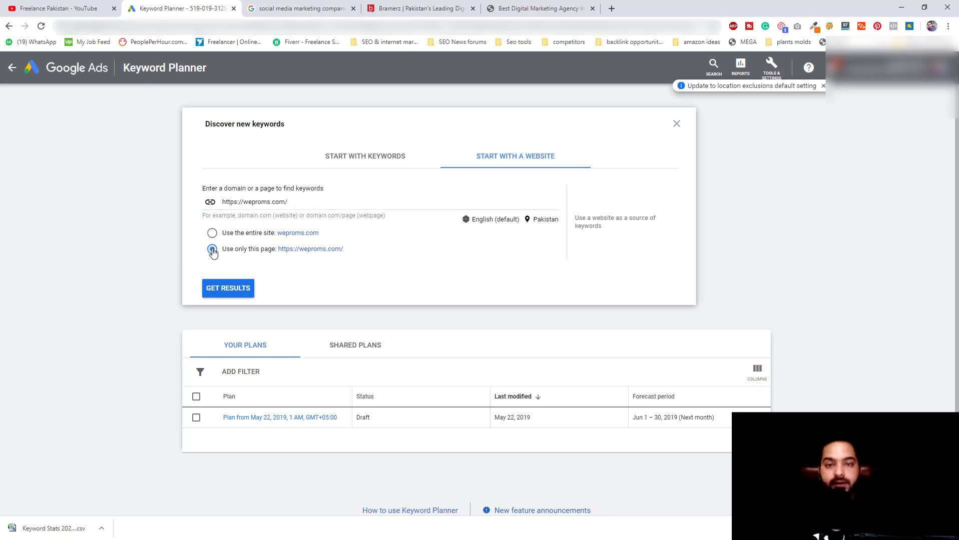
click(220, 293)
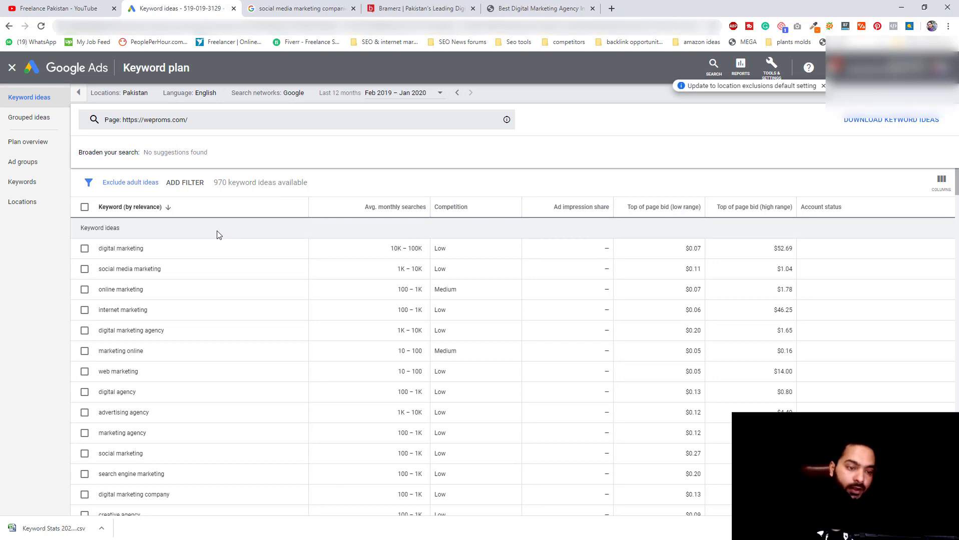
- Examine the keyword ideas drawn from the WeProms page along with their average monthly searches, competition and top-of-page bids
scroll(199, 281, down, 1)
scroll(199, 281, down, 5)
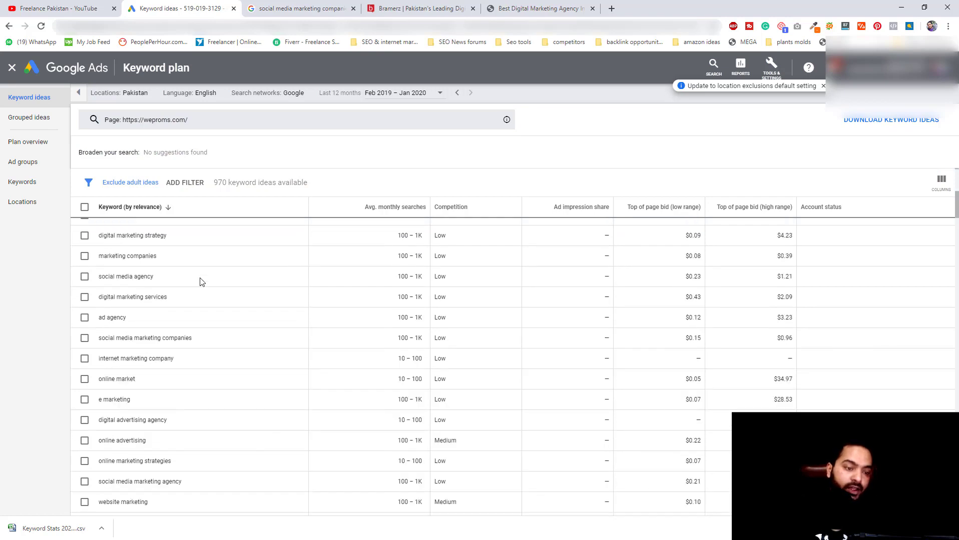
scroll(201, 281, down, 1)
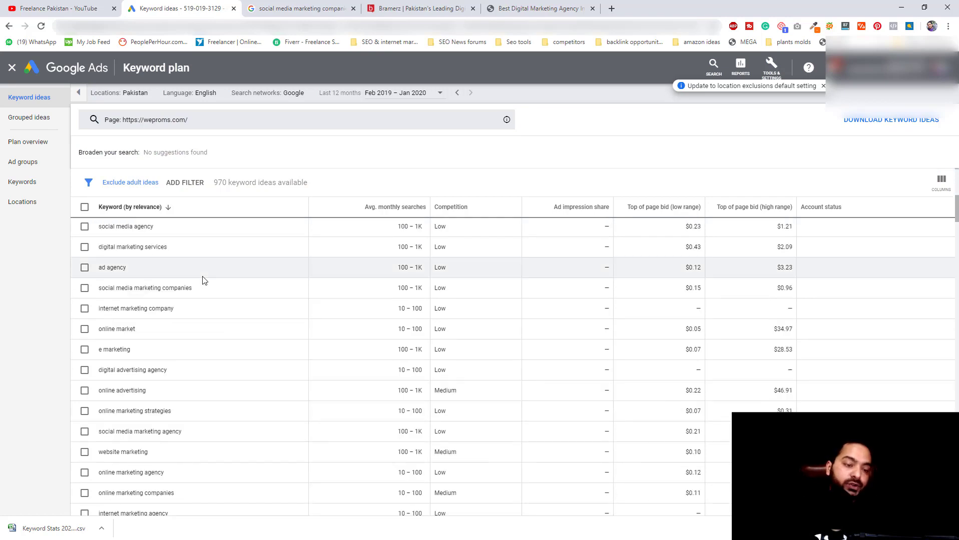
scroll(205, 280, down, 3)
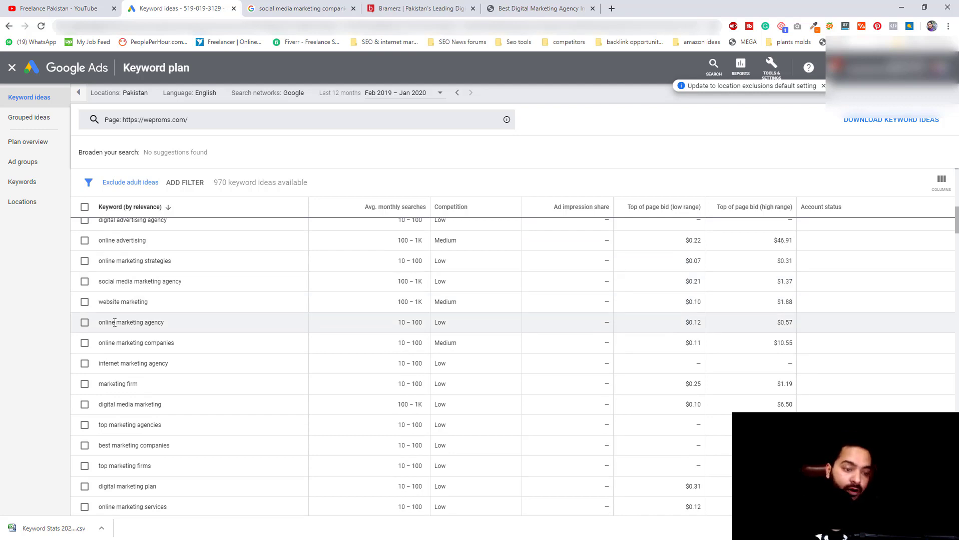
scroll(274, 316, down, 2)
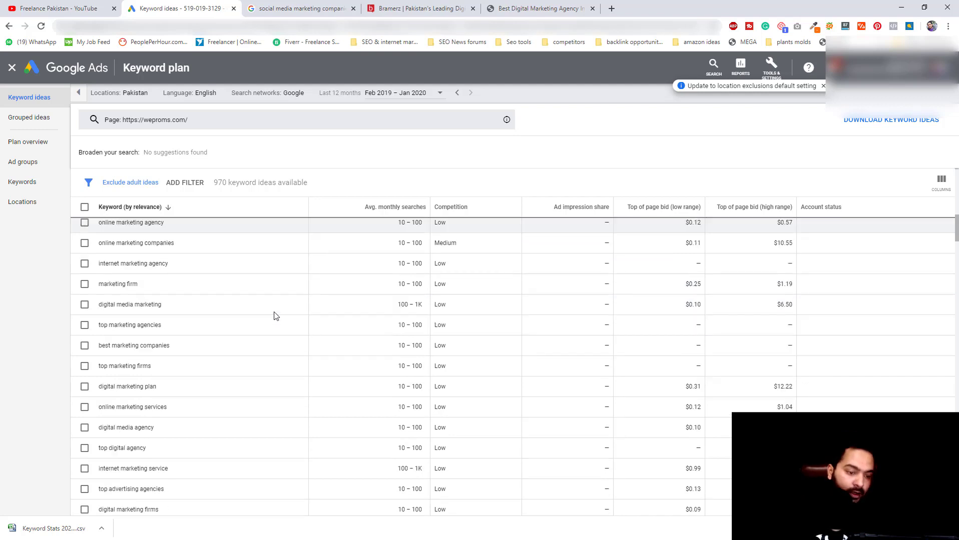
scroll(274, 317, down, 3)
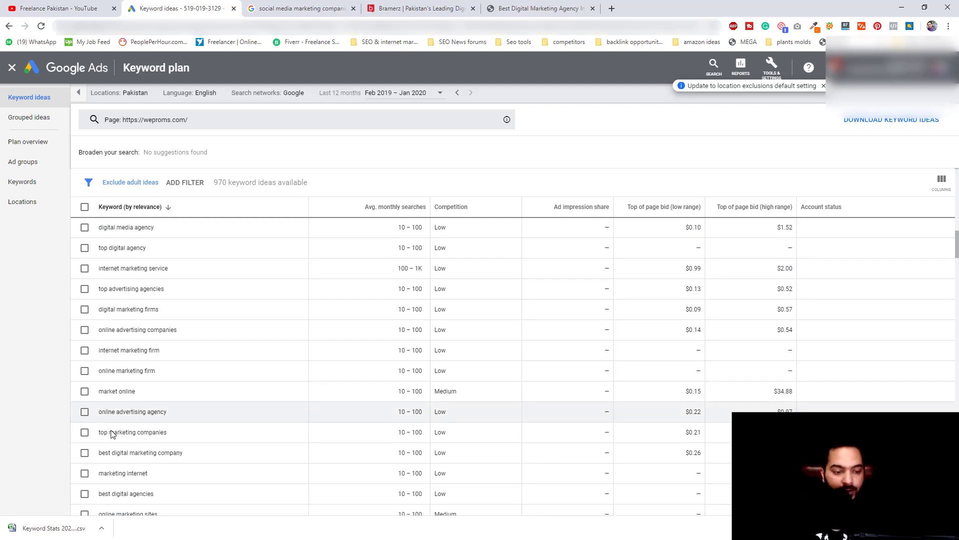
- Examine the keyword idea "best digital marketing company" and its competition, and review the list back up to its first entries
drag(99, 453, 187, 462)
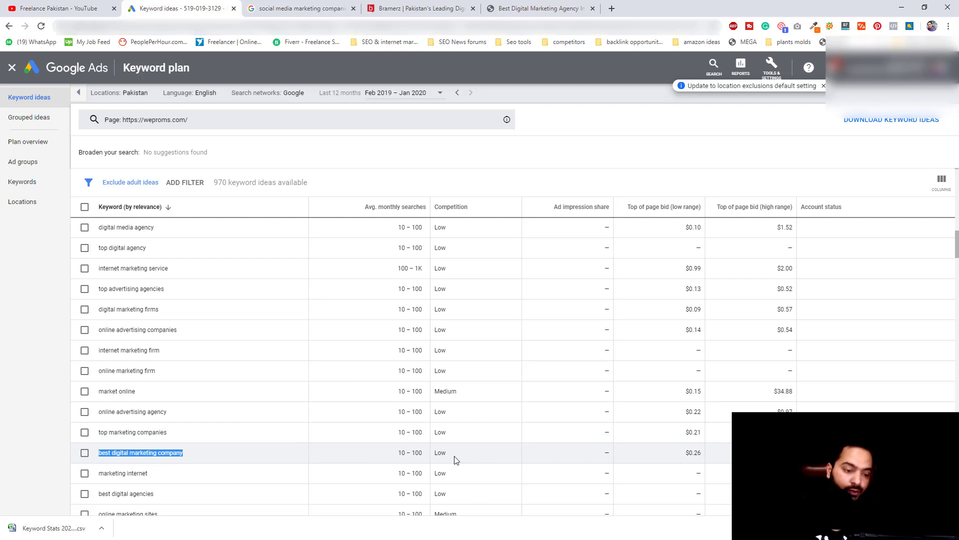
scroll(311, 425, down, 1)
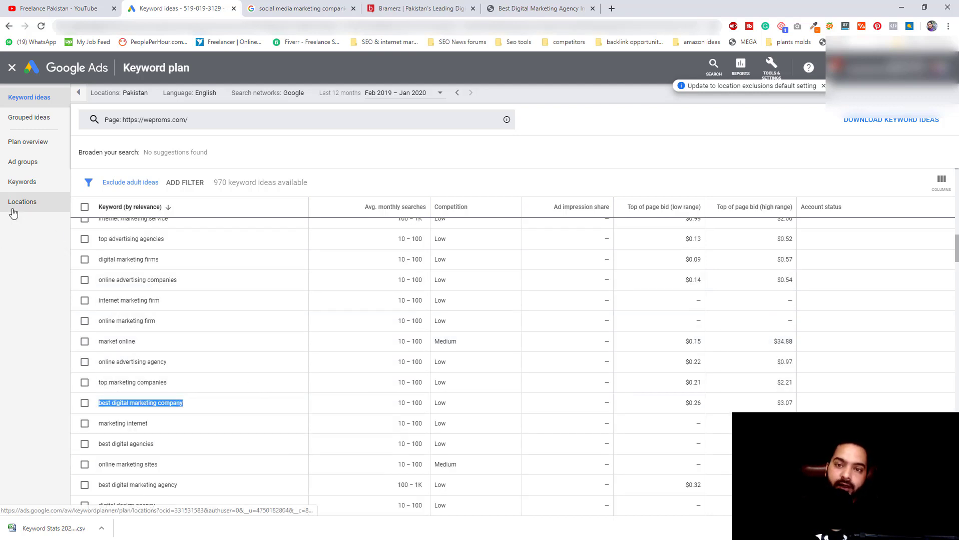
scroll(150, 252, up, 5)
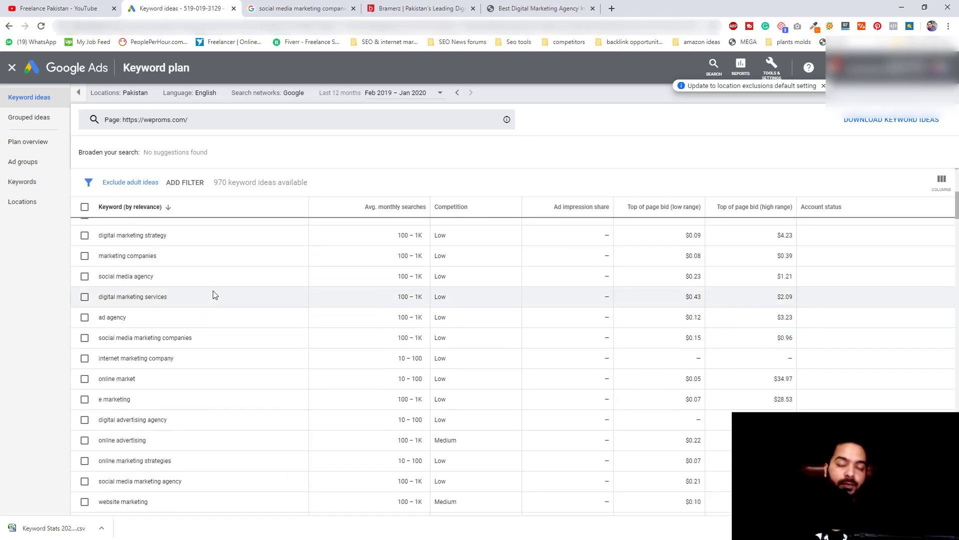
scroll(215, 294, up, 5)
scroll(215, 294, up, 1)
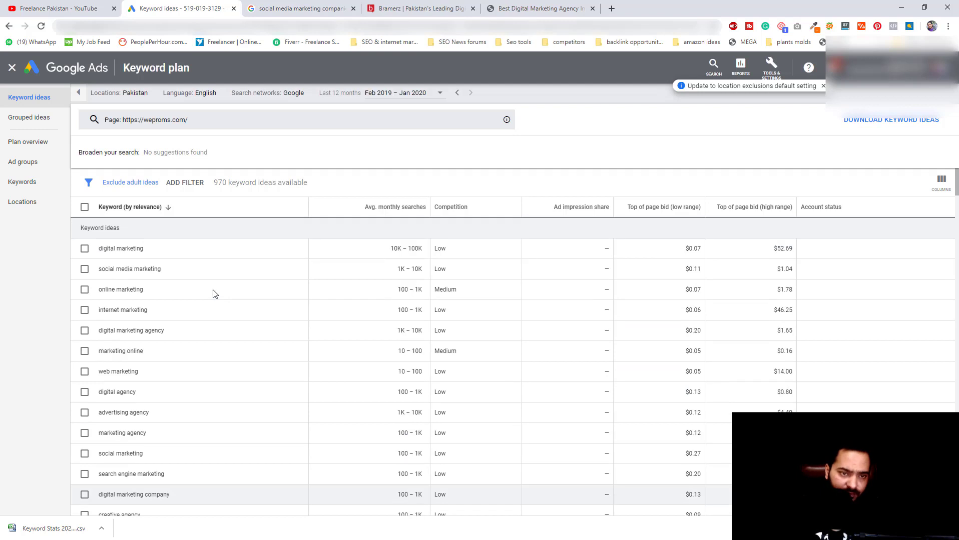
- Show the keyword ideas as groups and expand the Social Marketing Company group to examine its keywords' searches, competition and bids
click(26, 123)
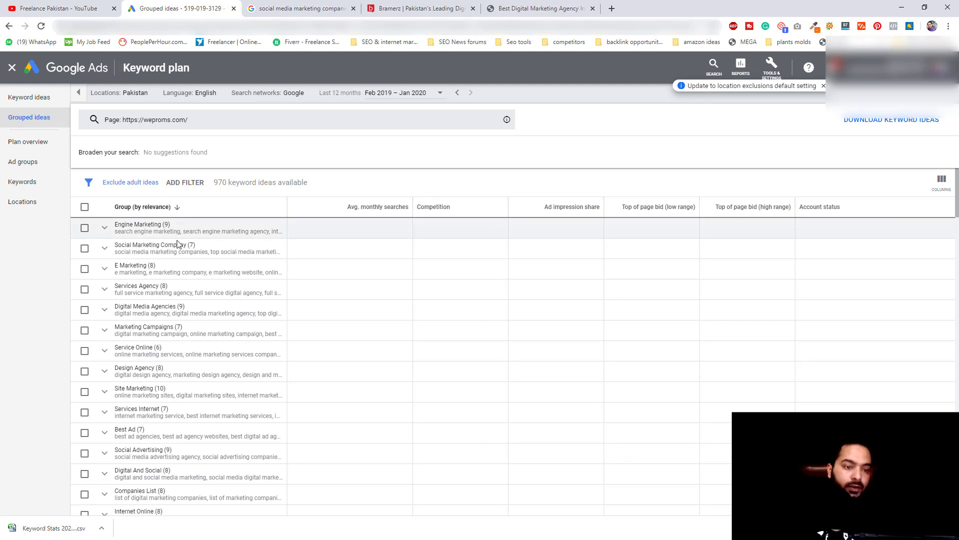
click(105, 249)
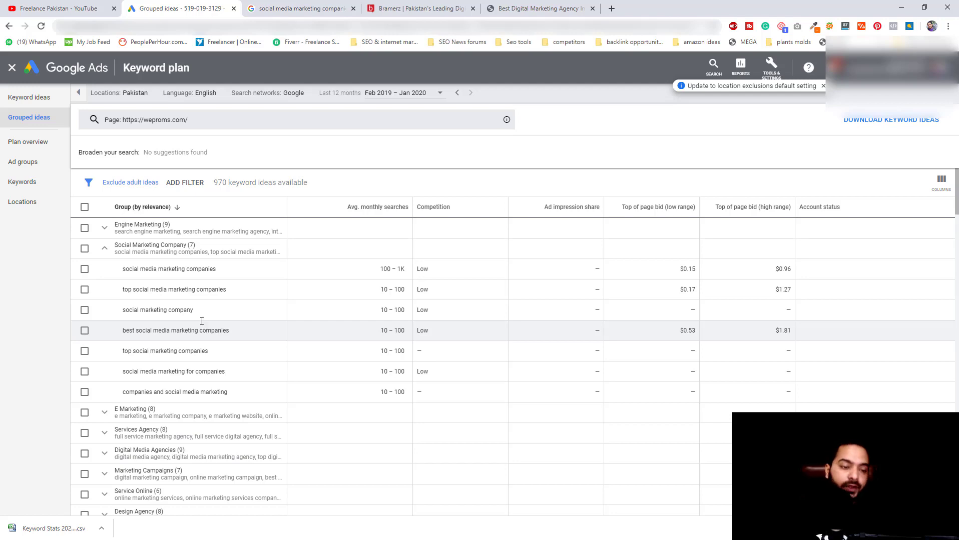
scroll(202, 322, down, 3)
scroll(203, 300, up, 2)
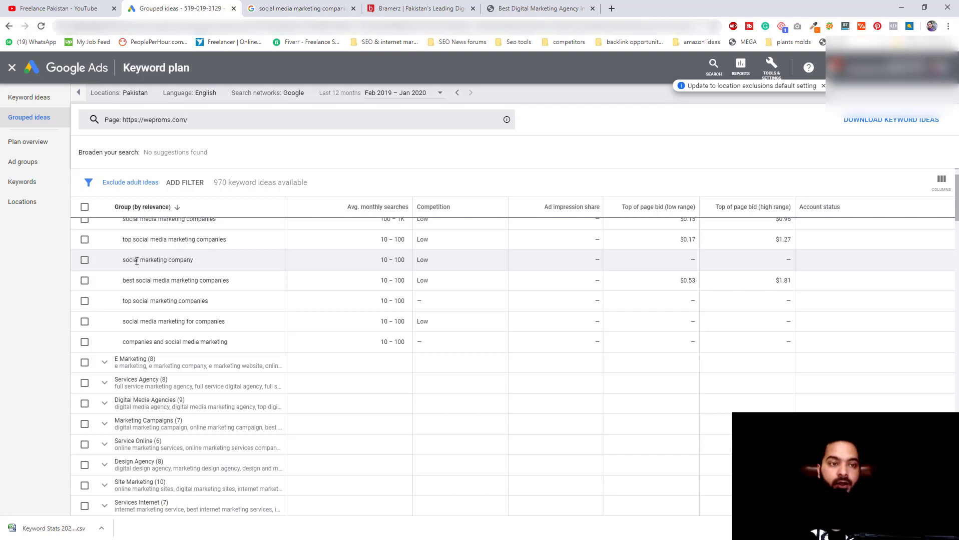
scroll(137, 261, up, 1)
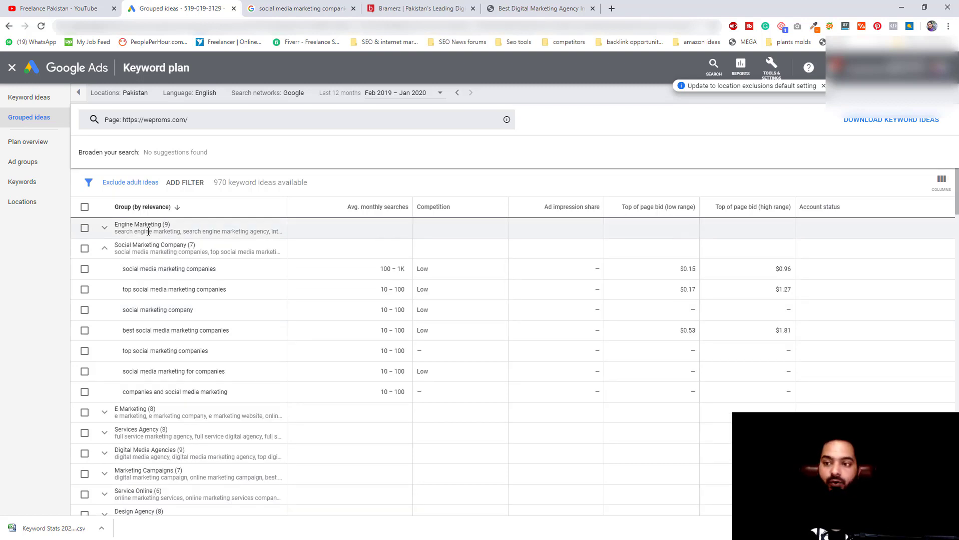